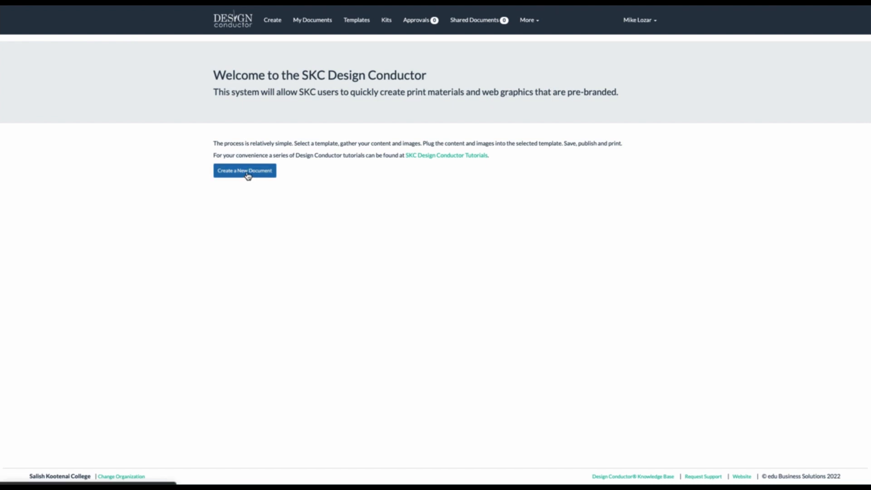
Start a new document from the welcome page to list the available document types
{"action": "left_click", "coordinate": [247, 176]}
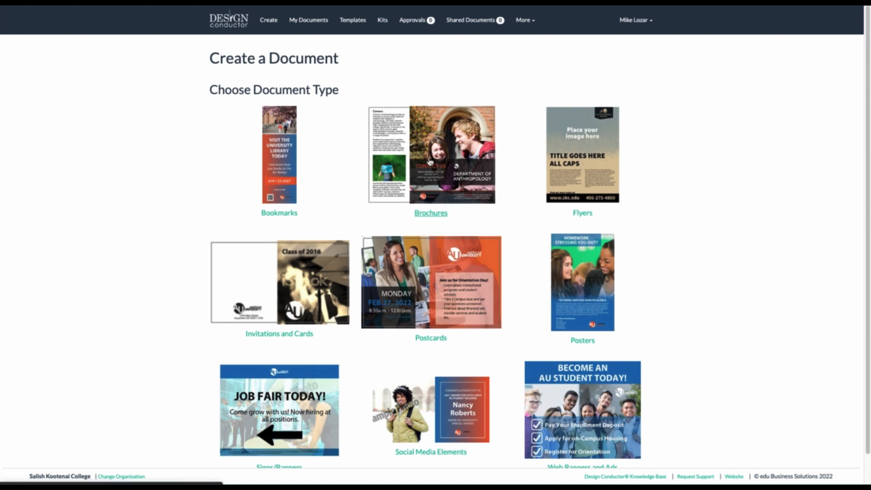
Pick the Brochures Glovernoque Garden Tri-fold template and preview its inside and cover pages
{"action": "left_click", "coordinate": [430, 162]}
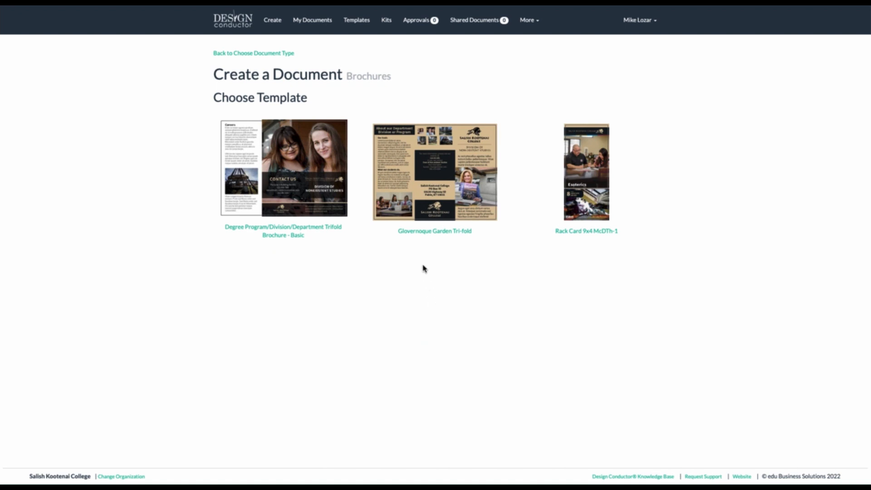
{"action": "left_click", "coordinate": [420, 189]}
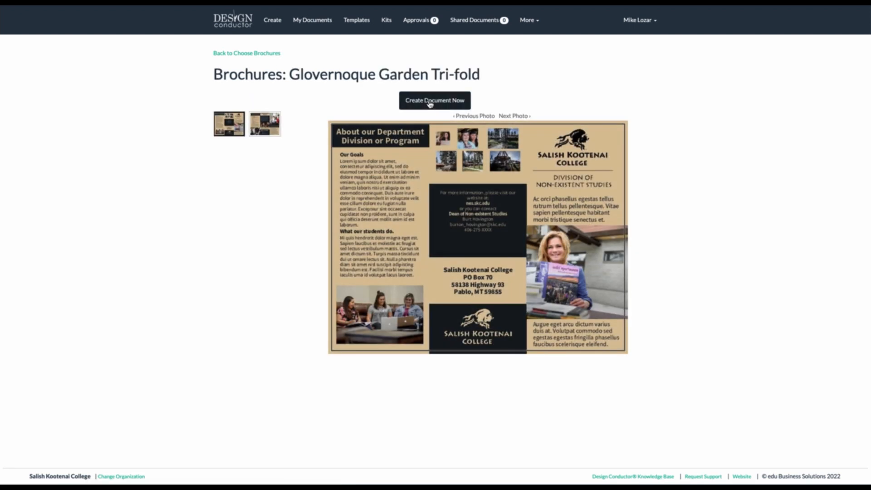
{"action": "left_click", "coordinate": [261, 125]}
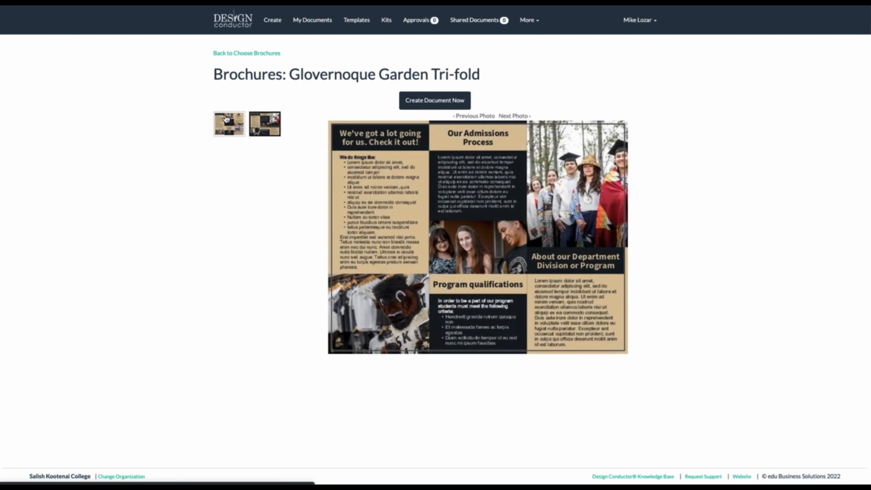
{"action": "left_click", "coordinate": [227, 119]}
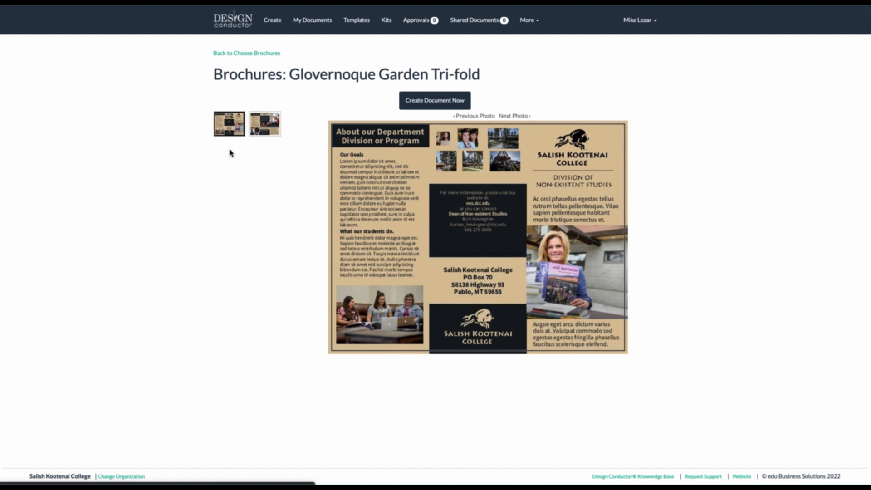
{"action": "left_click", "coordinate": [268, 128]}
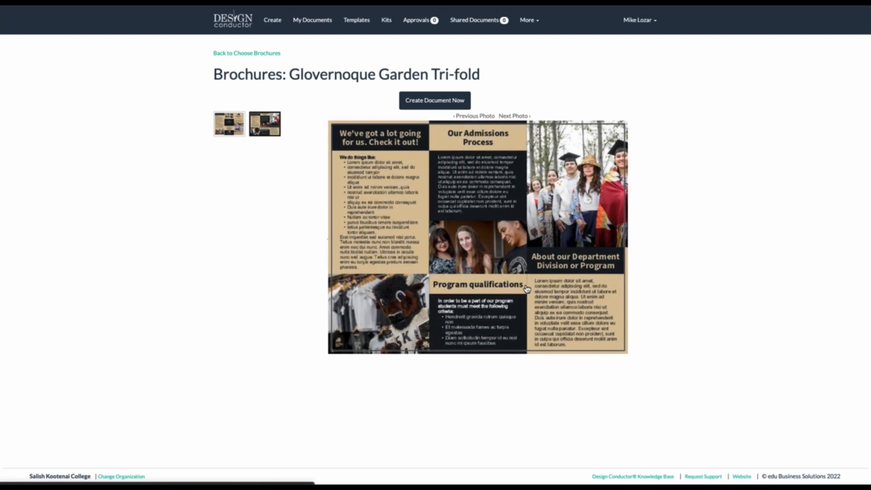
Create a document named 'Photo Editing Document 1' from the tri-fold template
{"action": "left_click", "coordinate": [425, 105]}
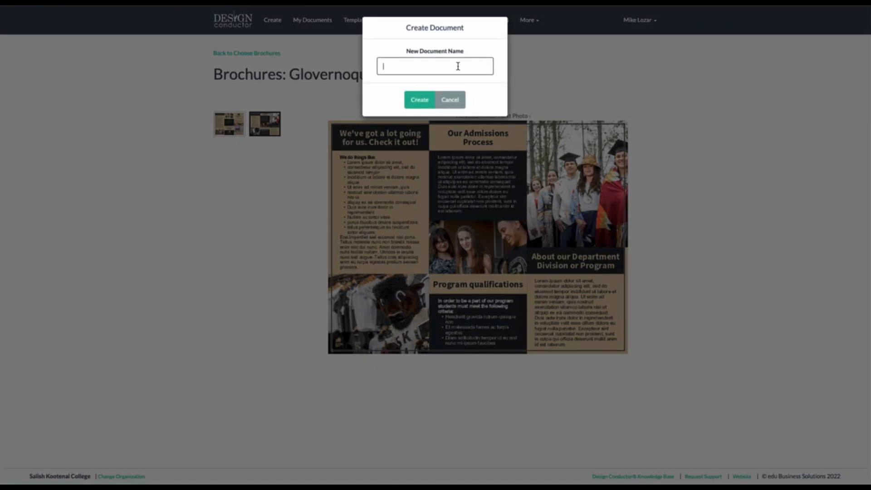
{"action": "type", "text": "Photo Editing Document 1"}
{"action": "left_click", "coordinate": [419, 99]}
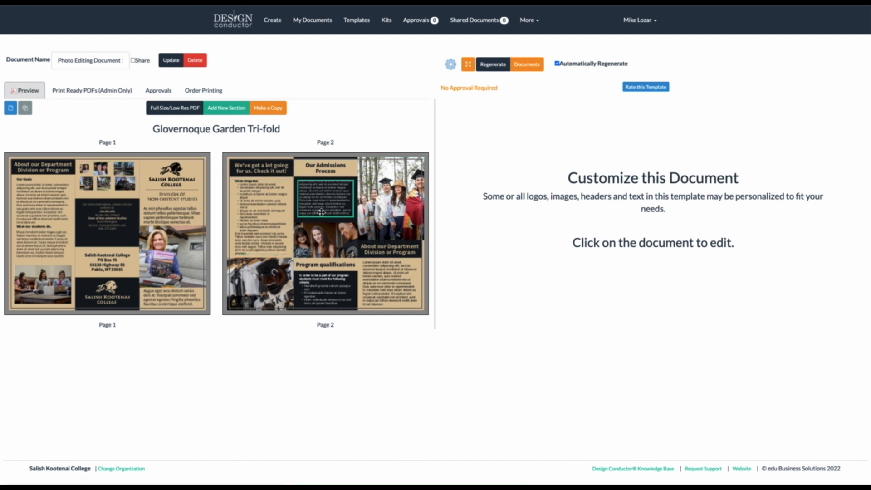
Retitle the page-2 heading 'Get to know us!', save it, and uncheck Automatically Regenerate
{"action": "left_click", "coordinate": [388, 252]}
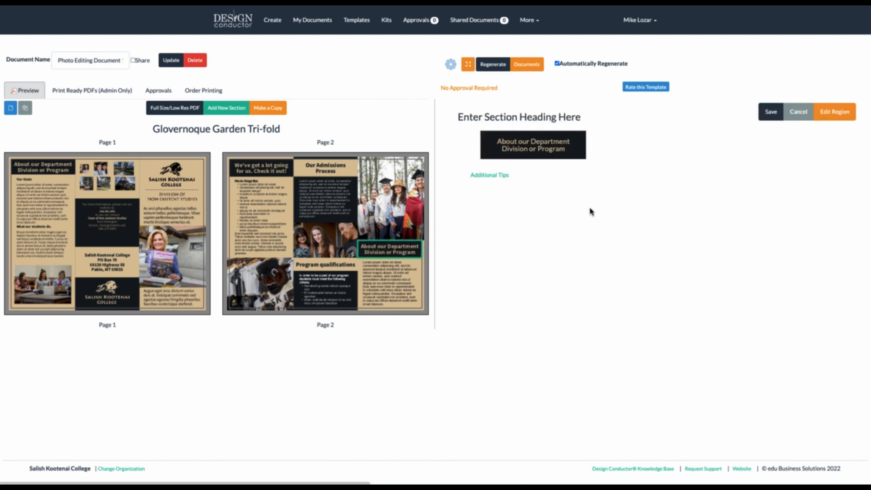
{"action": "left_click", "coordinate": [558, 150]}
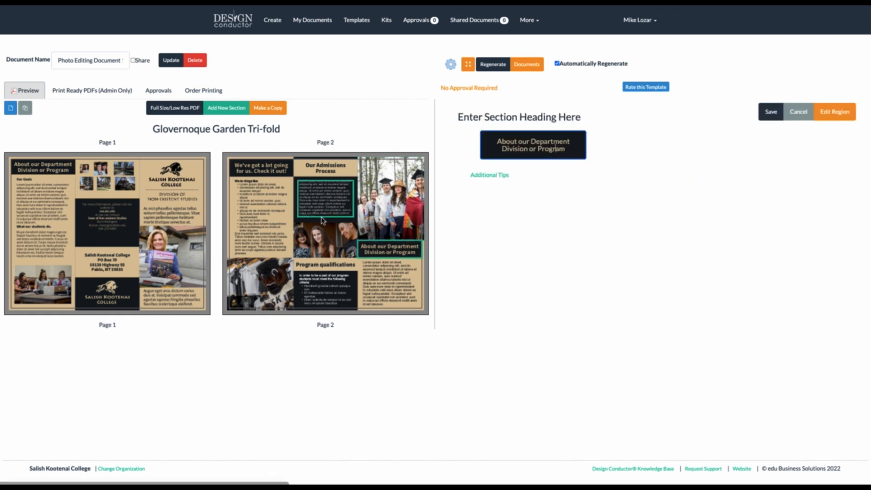
{"action": "left_click_drag", "start_coordinate": [565, 151], "coordinate": [473, 140]}
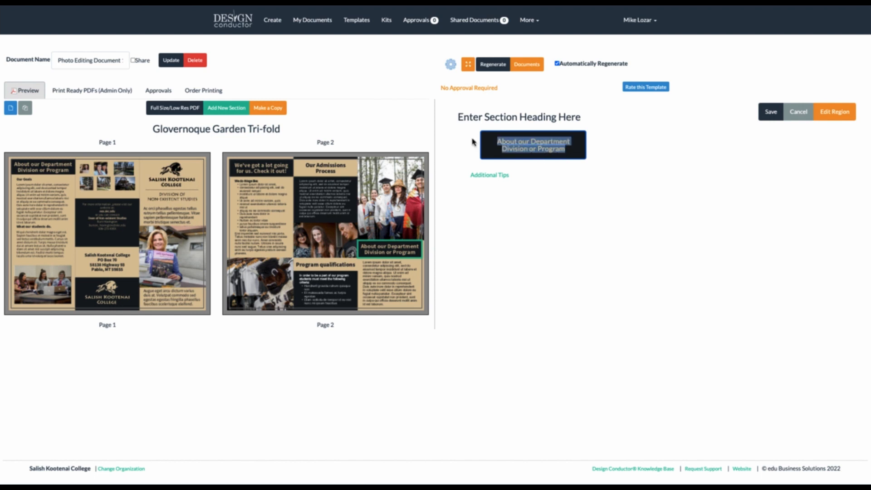
{"action": "type", "text": "Get"}
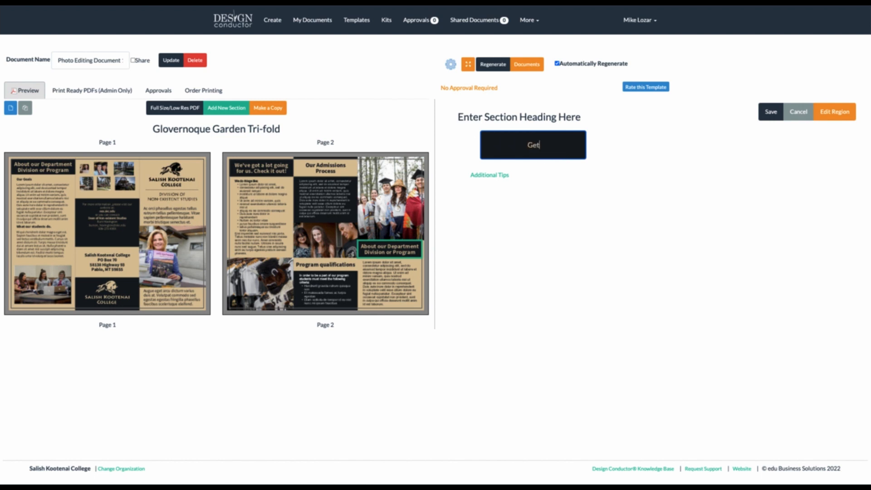
{"action": "type", "text": " to know us!"}
{"action": "left_click", "coordinate": [774, 112]}
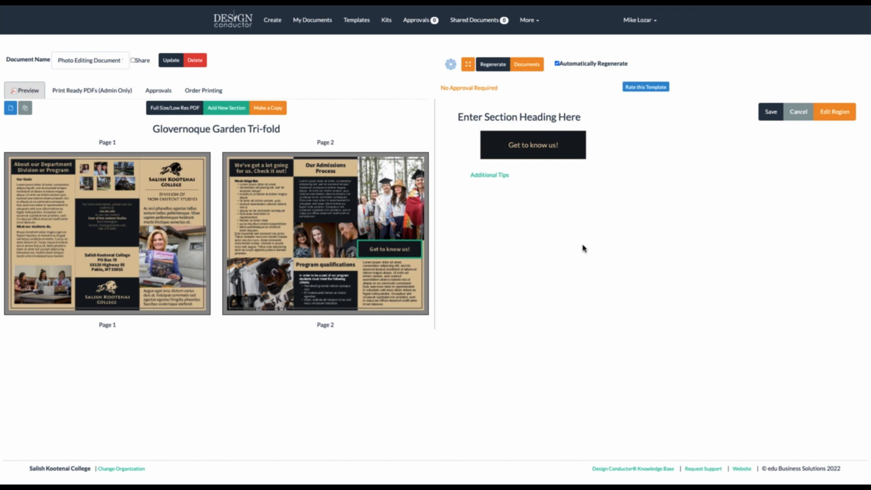
{"action": "left_click", "coordinate": [557, 64]}
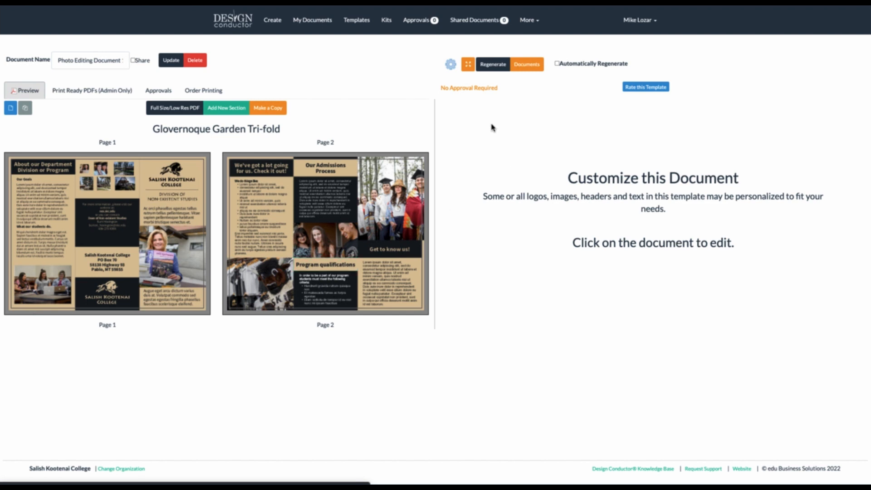
Replace the Program qualifications heading with 'Things that you need to know.', save, and regenerate
{"action": "left_click", "coordinate": [494, 66]}
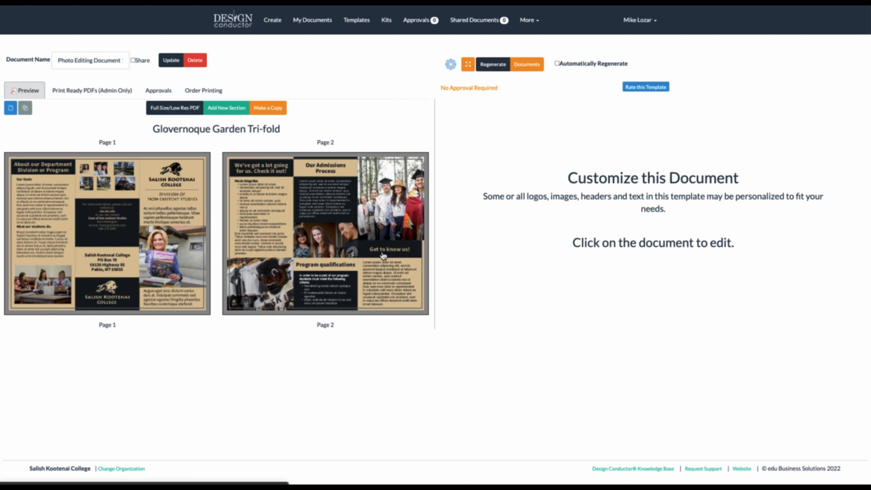
{"action": "left_click", "coordinate": [331, 270]}
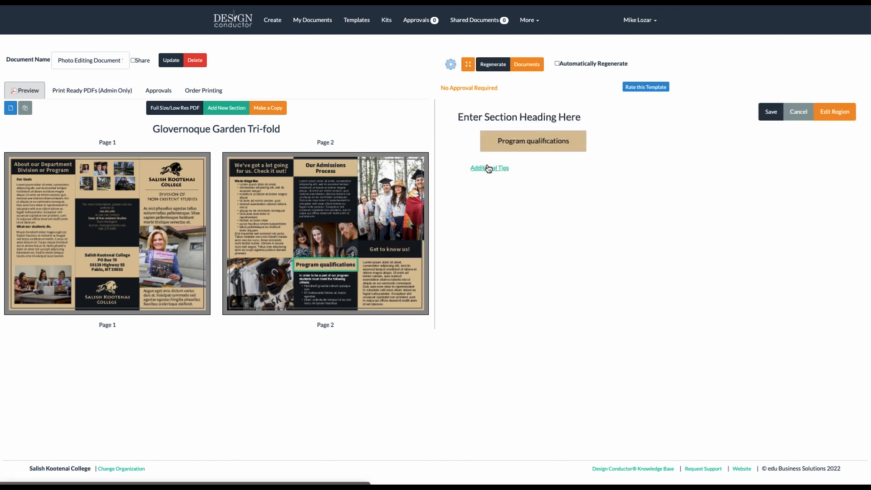
{"action": "triple_click", "coordinate": [527, 141]}
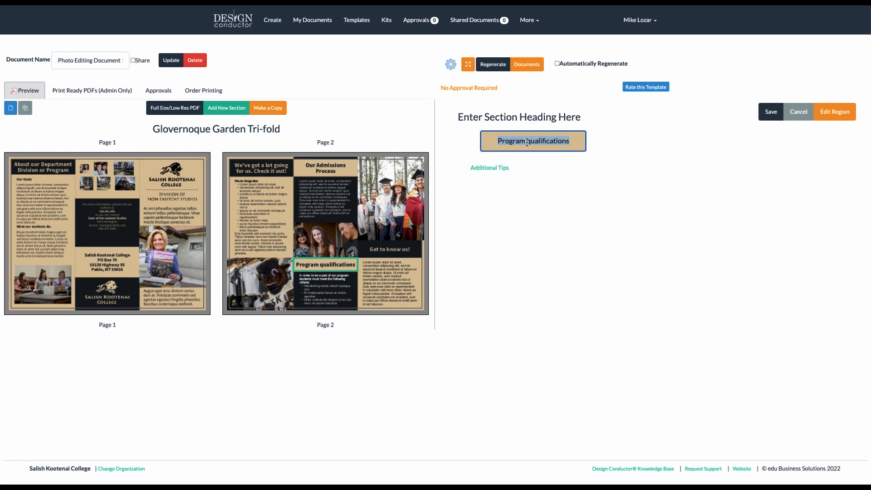
{"action": "type", "text": "Things that"}
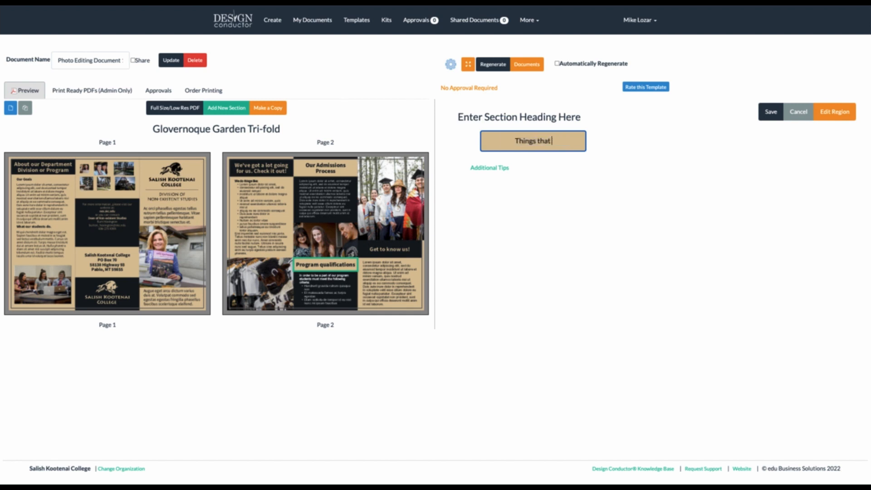
{"action": "type", "text": " you need to"}
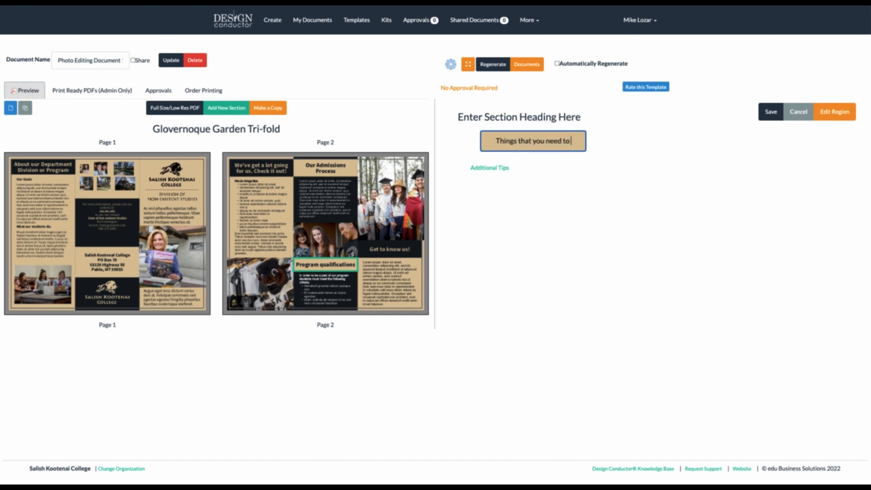
{"action": "type", "text": " know."}
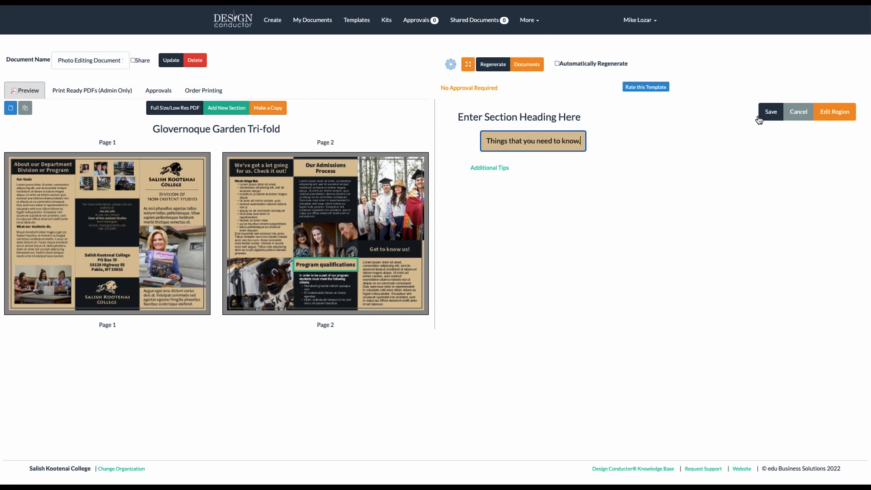
{"action": "left_click", "coordinate": [766, 111]}
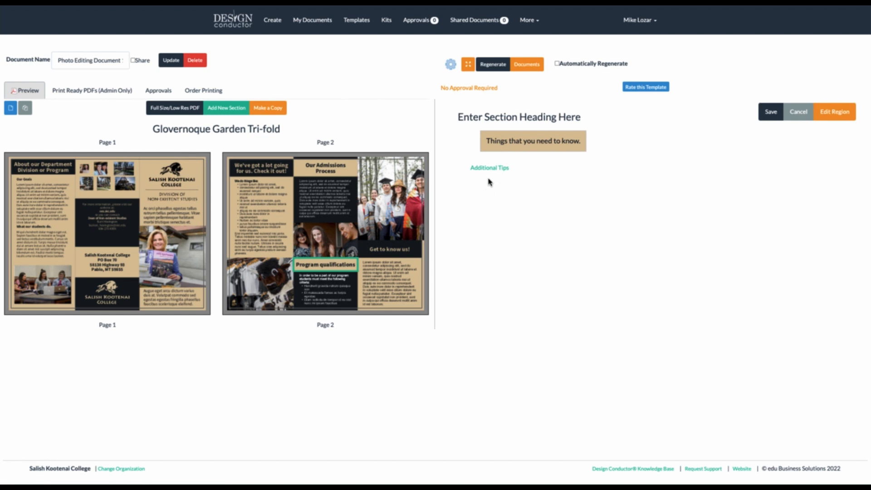
{"action": "left_click", "coordinate": [492, 68]}
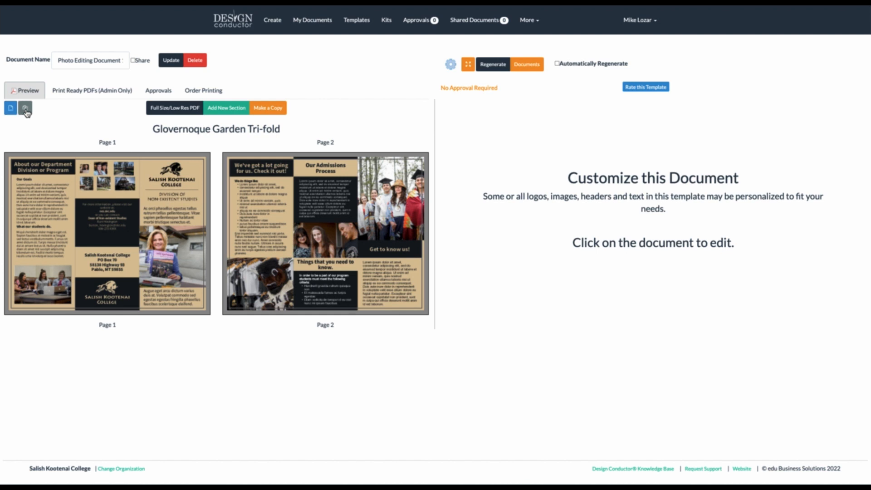
Switch to single-page view, check page 2, then return to page 1
{"action": "left_click", "coordinate": [10, 109]}
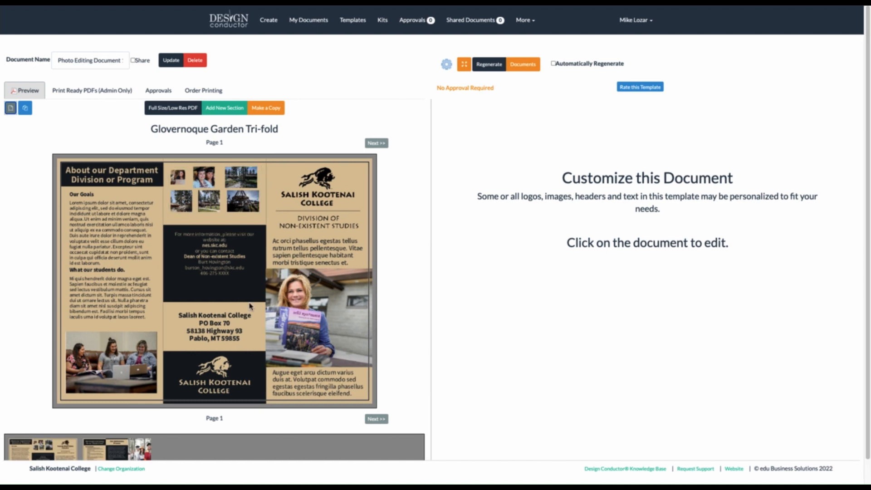
{"action": "scroll", "coordinate": [243, 412], "scroll_direction": "down", "scroll_amount": 1}
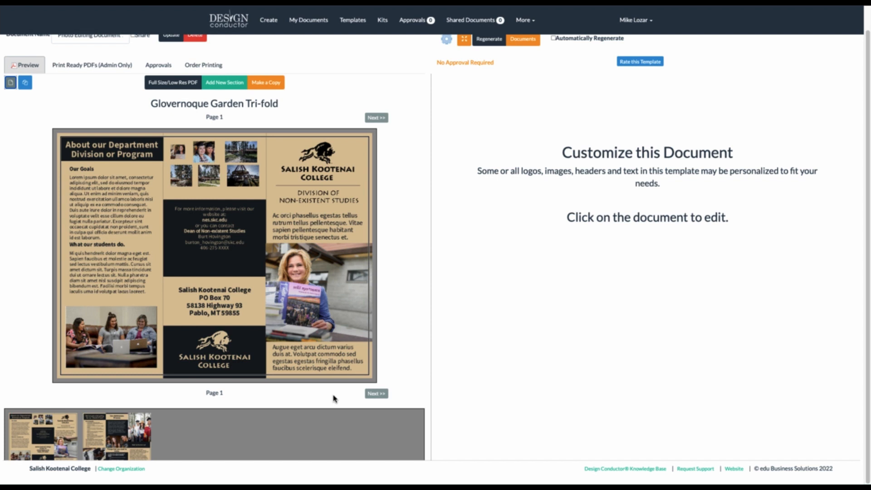
{"action": "left_click", "coordinate": [385, 394]}
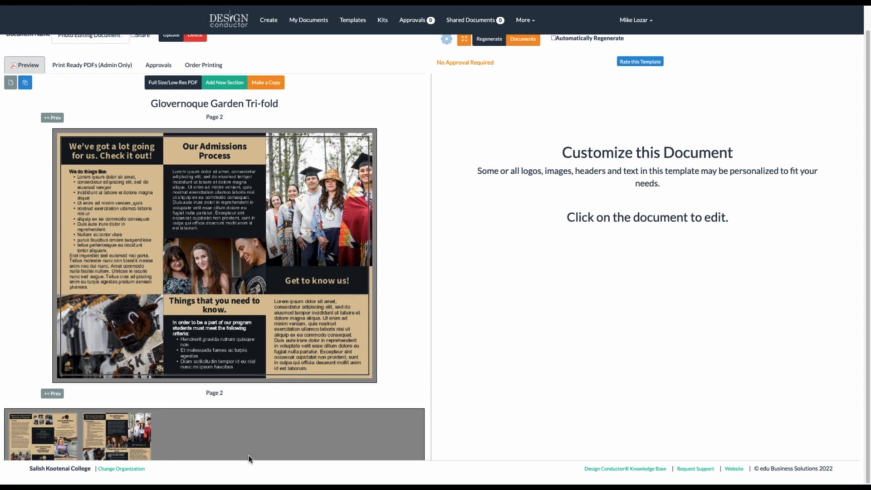
{"action": "left_click", "coordinate": [46, 439]}
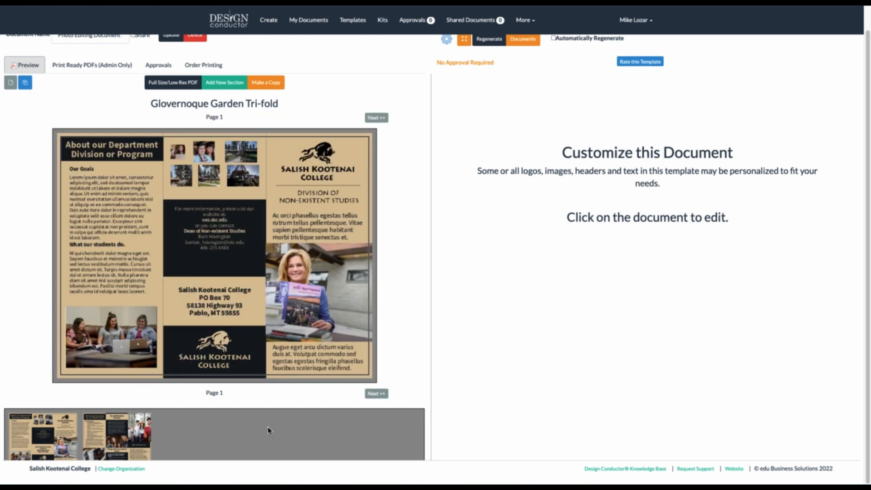
{"action": "scroll", "coordinate": [267, 428], "scroll_direction": "up", "scroll_amount": 1}
{"action": "scroll", "coordinate": [267, 424], "scroll_direction": "down", "scroll_amount": 1}
{"action": "scroll", "coordinate": [258, 317], "scroll_direction": "up", "scroll_amount": 1}
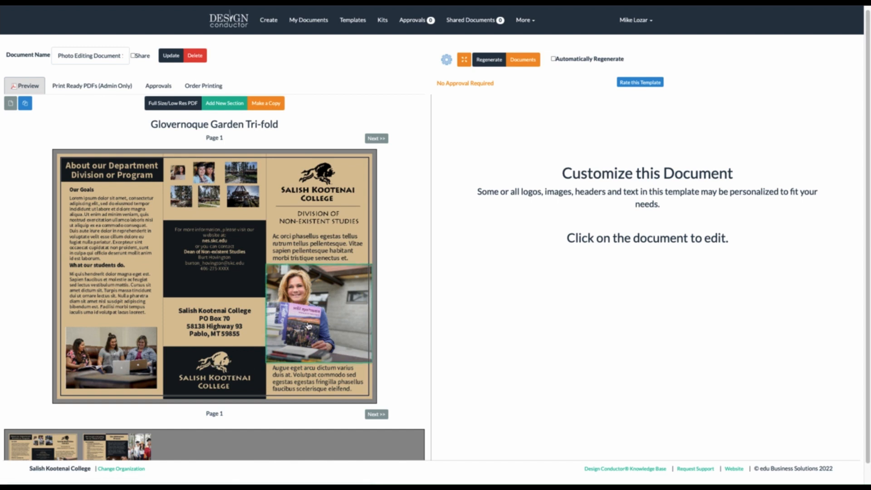
Replace the page-1 magazine photo by uploading Graduation-1.jpeg from the computer
{"action": "left_click", "coordinate": [309, 326]}
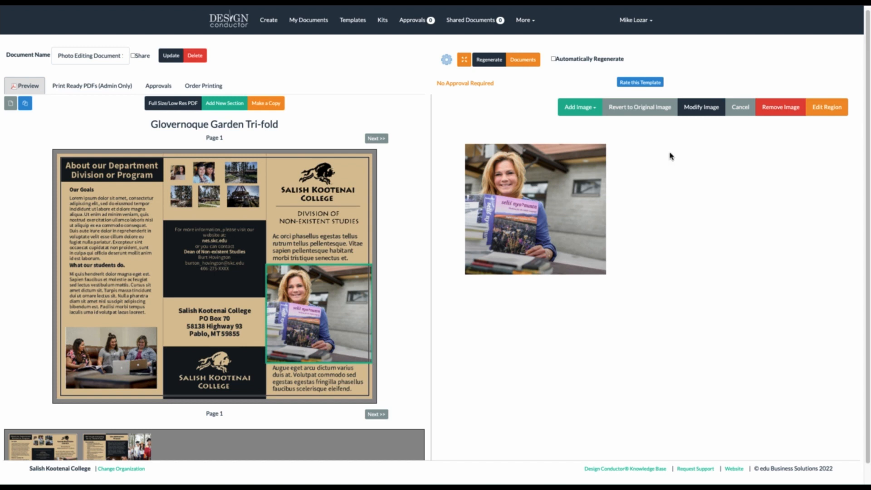
{"action": "left_click", "coordinate": [570, 107]}
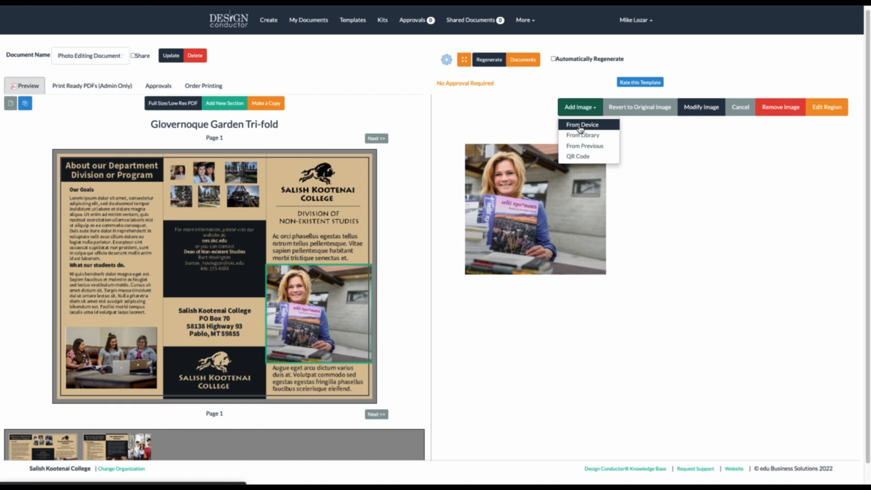
{"action": "left_click", "coordinate": [580, 125]}
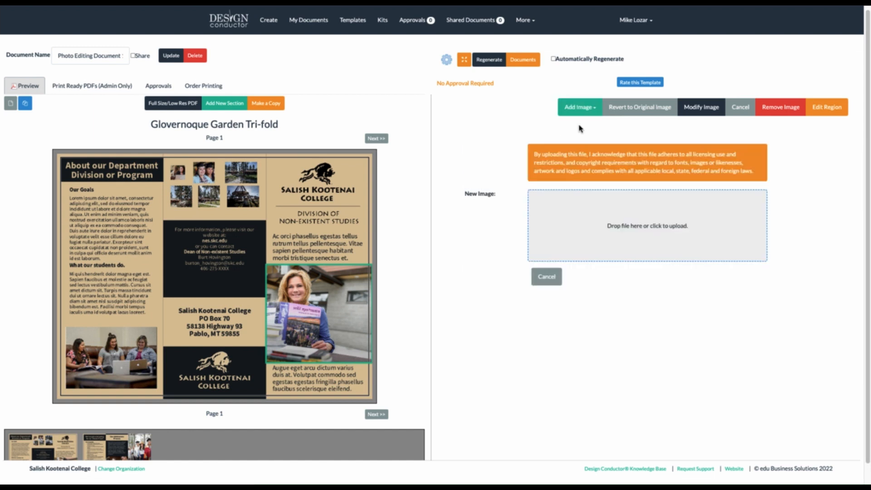
{"action": "left_click", "coordinate": [623, 220]}
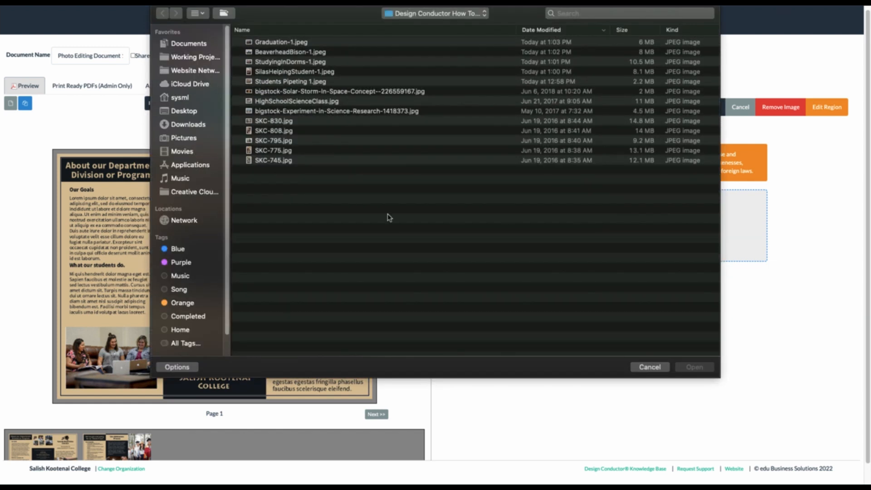
{"action": "double_click", "coordinate": [272, 42]}
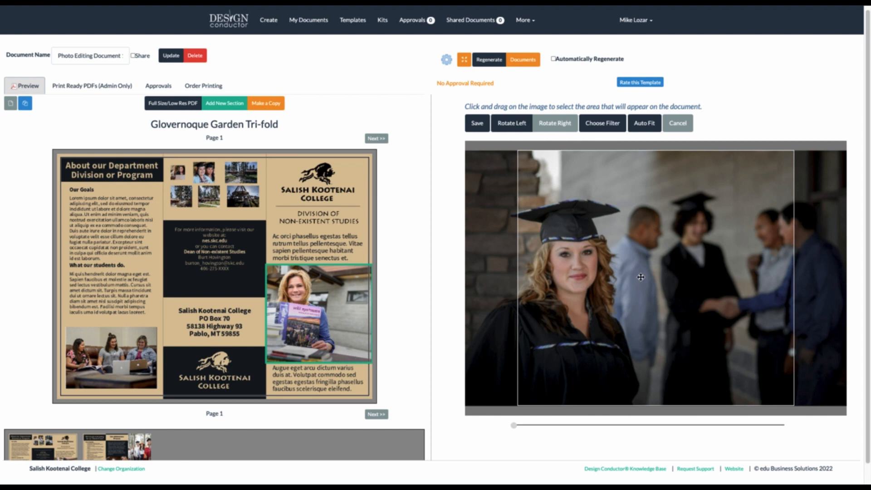
Shift and slightly zoom the graduation photo, centre the graduate, and save the crop
{"action": "left_click_drag", "start_coordinate": [640, 278], "coordinate": [672, 280]}
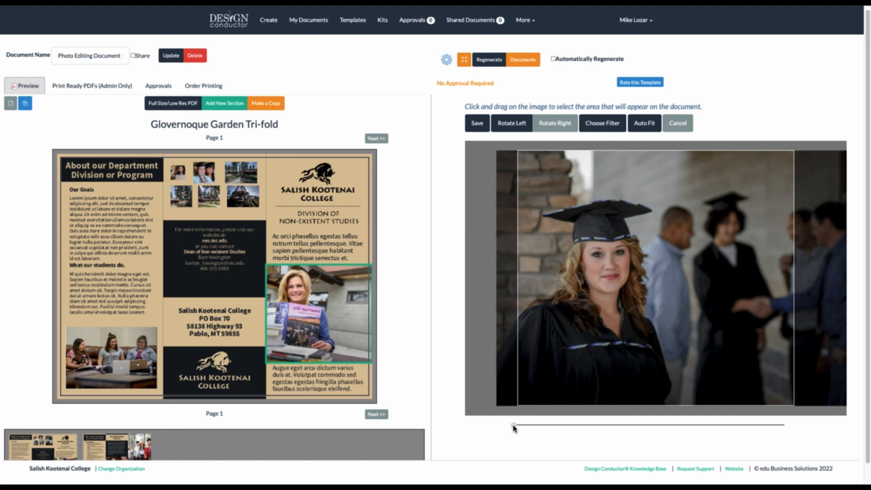
{"action": "left_click_drag", "start_coordinate": [514, 428], "coordinate": [527, 428]}
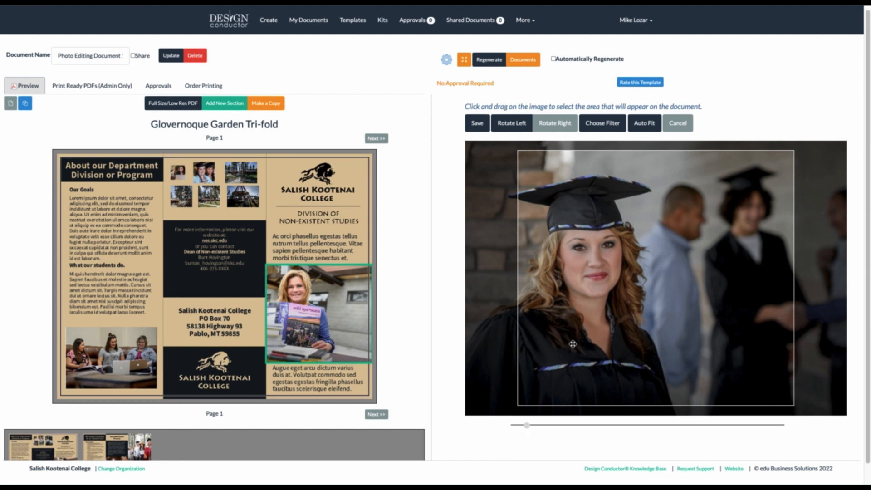
{"action": "left_click_drag", "start_coordinate": [573, 344], "coordinate": [588, 334]}
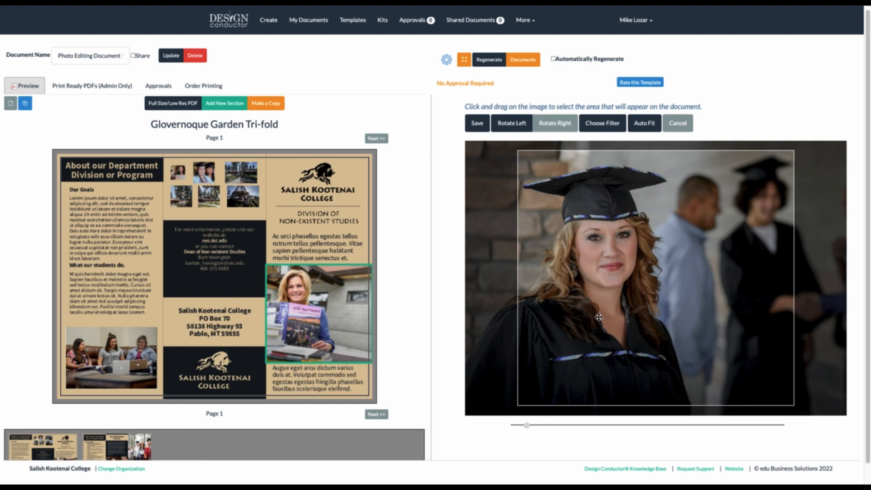
{"action": "scroll", "coordinate": [425, 275], "scroll_direction": "down", "scroll_amount": 1}
{"action": "scroll", "coordinate": [436, 283], "scroll_direction": "up", "scroll_amount": 1}
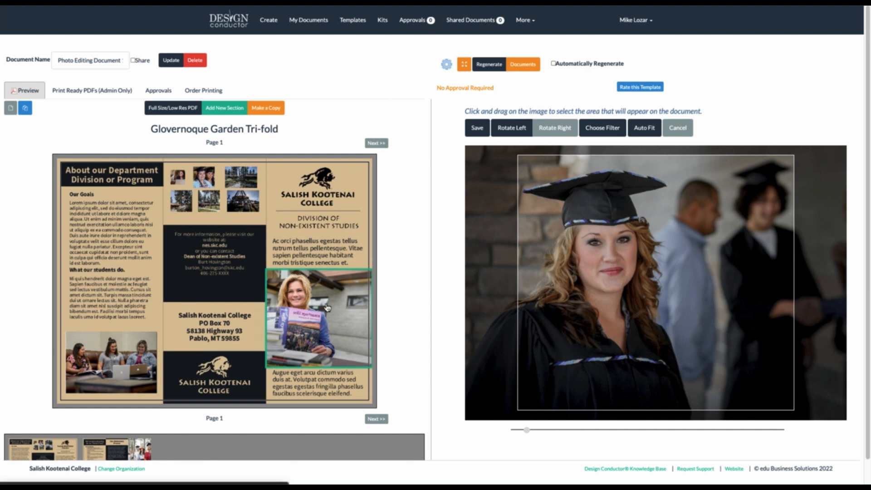
{"action": "left_click", "coordinate": [477, 129]}
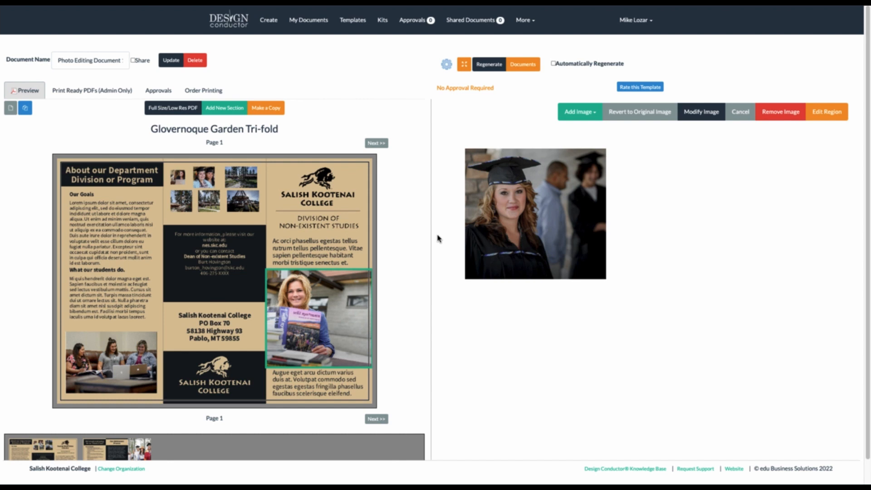
For the lower-left students photo, cancel a device upload and choose Add Image from Library instead
{"action": "left_click", "coordinate": [98, 359]}
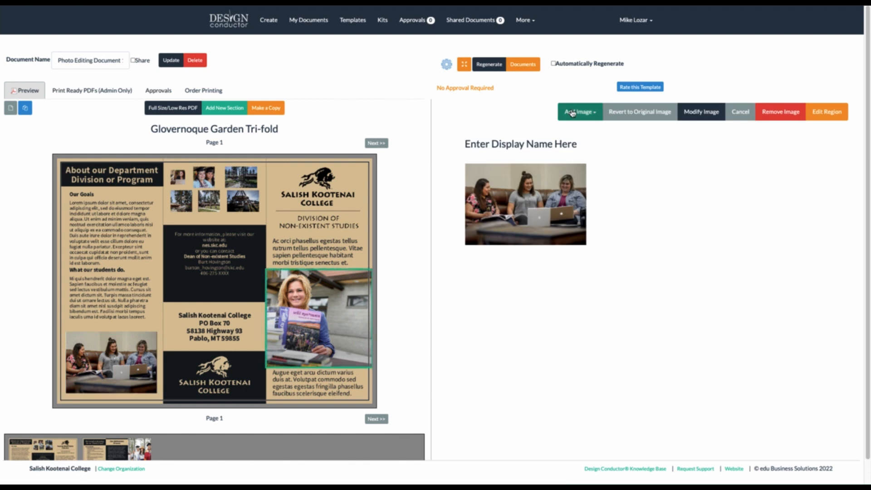
{"action": "left_click", "coordinate": [572, 114]}
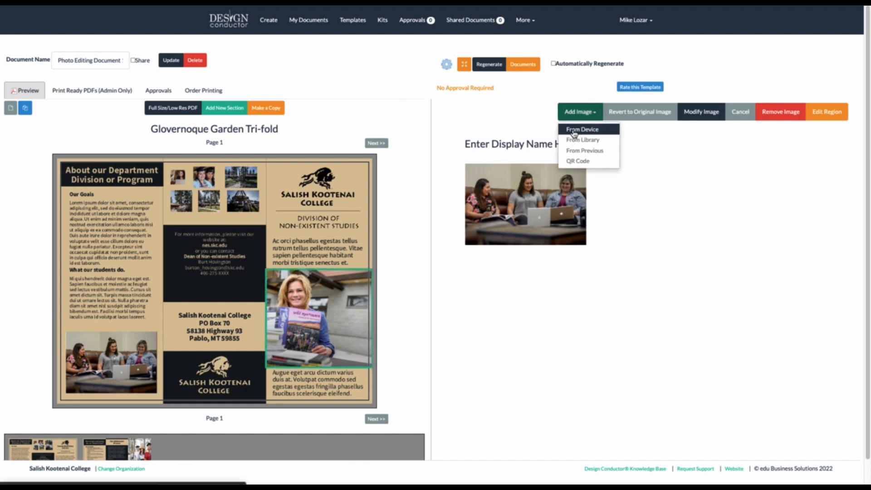
{"action": "left_click", "coordinate": [574, 132]}
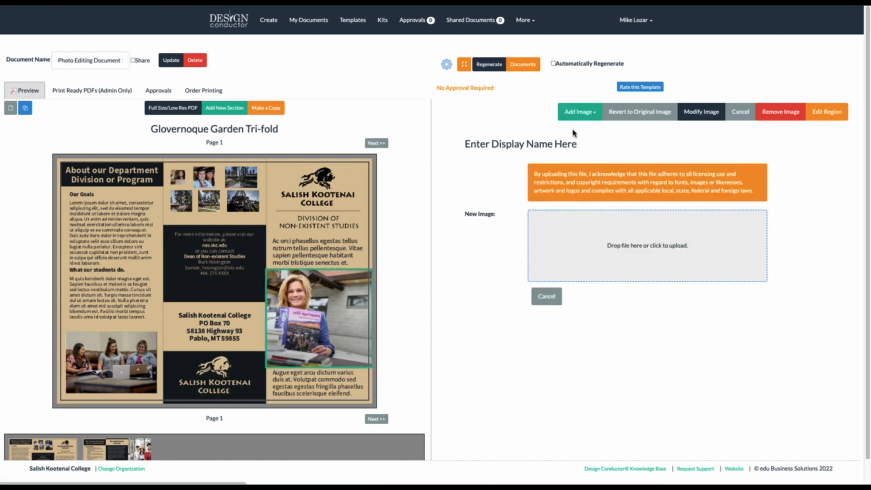
{"action": "left_click", "coordinate": [614, 238]}
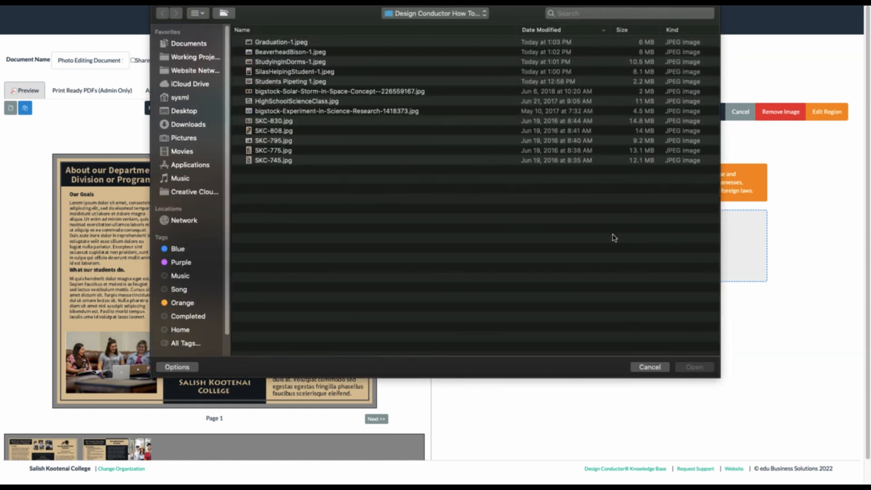
{"action": "left_click", "coordinate": [649, 368]}
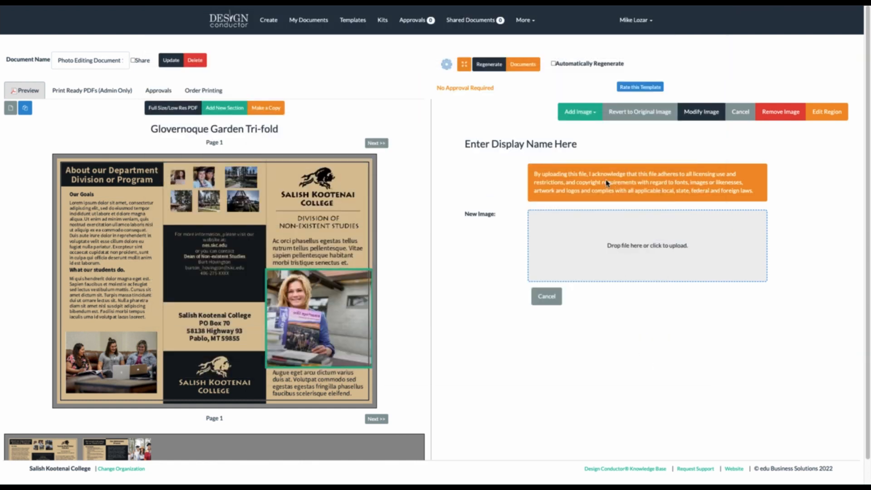
{"action": "left_click", "coordinate": [576, 114]}
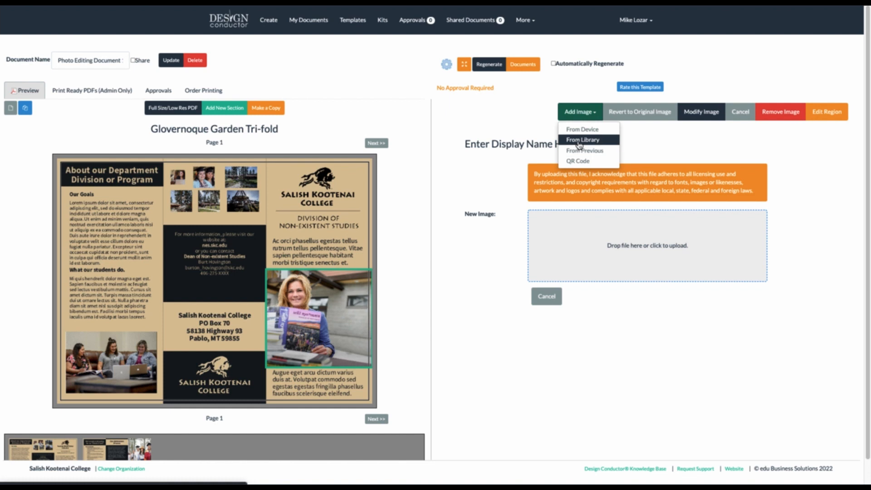
{"action": "left_click", "coordinate": [579, 140]}
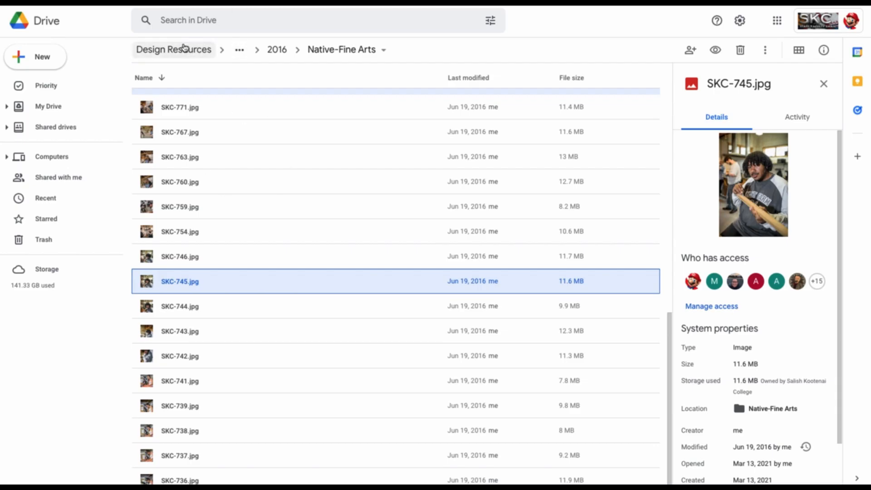
Go up to the Design Resources shared drive via the breadcrumb
{"action": "left_click", "coordinate": [183, 49]}
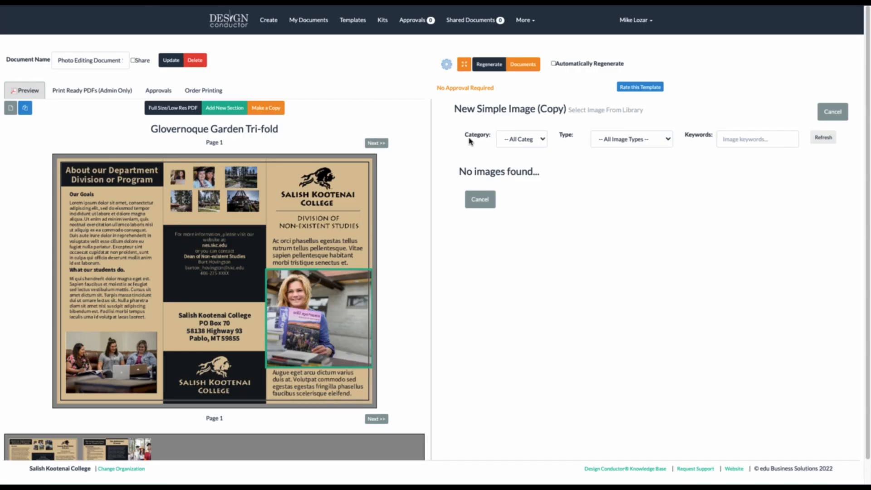
Close the empty image library and start a From Device upload for the lower-left students photo
{"action": "left_click", "coordinate": [480, 199]}
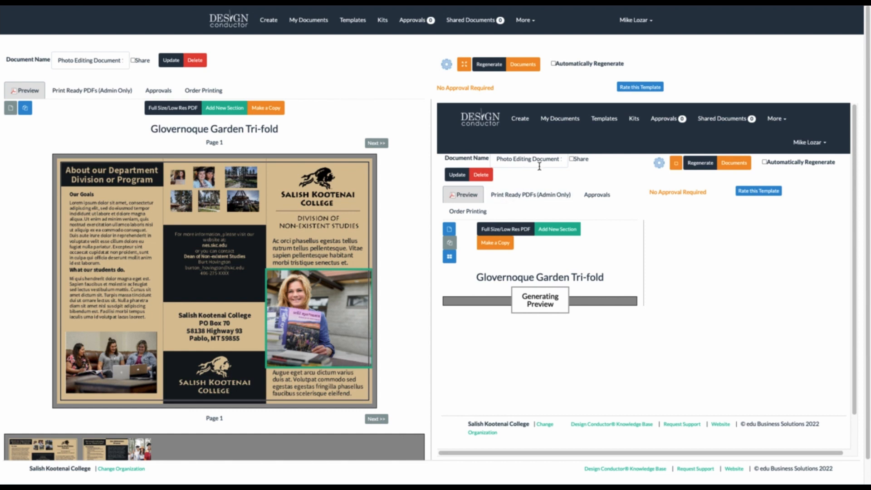
{"action": "left_click", "coordinate": [92, 365]}
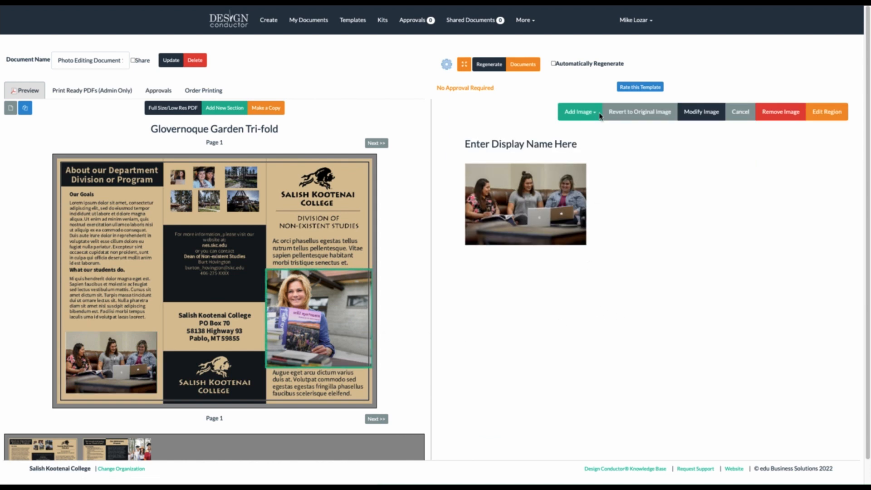
{"action": "left_click", "coordinate": [583, 112]}
{"action": "left_click", "coordinate": [584, 129]}
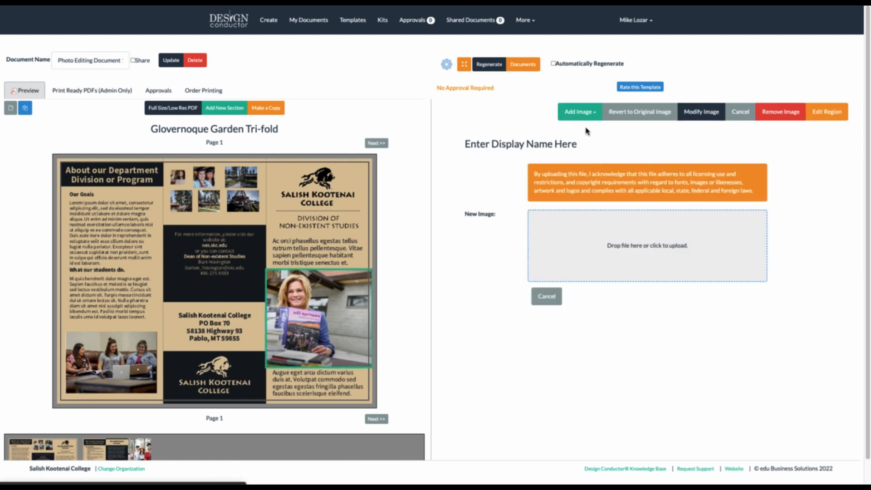
Choose StudyingInDorms-1.jpeg from the How To folder as the lower-left photo
{"action": "left_click", "coordinate": [616, 249]}
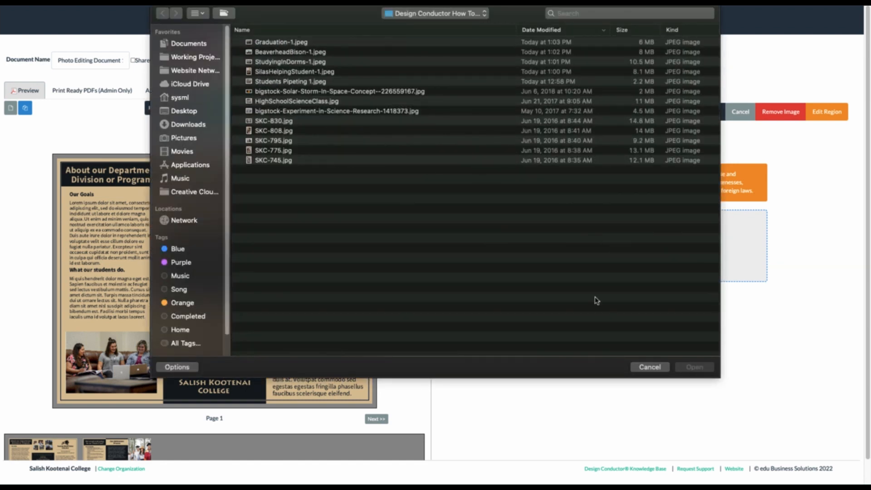
{"action": "left_click", "coordinate": [272, 62]}
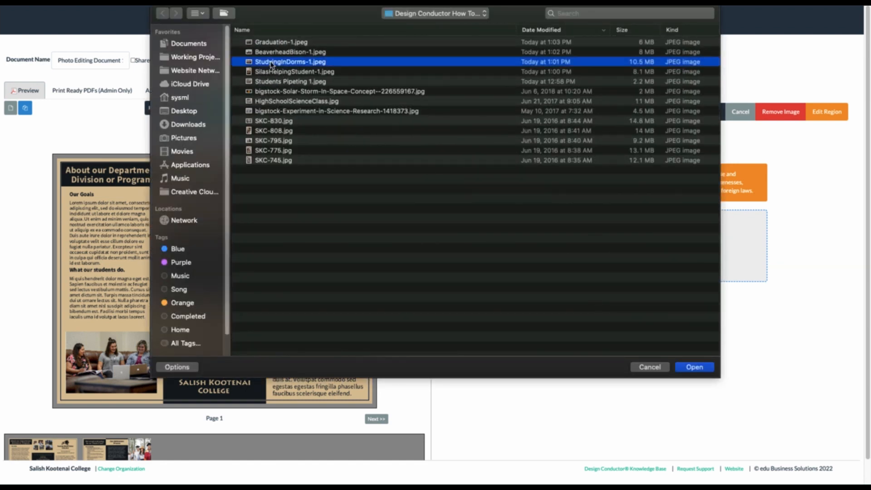
{"action": "left_click", "coordinate": [694, 368]}
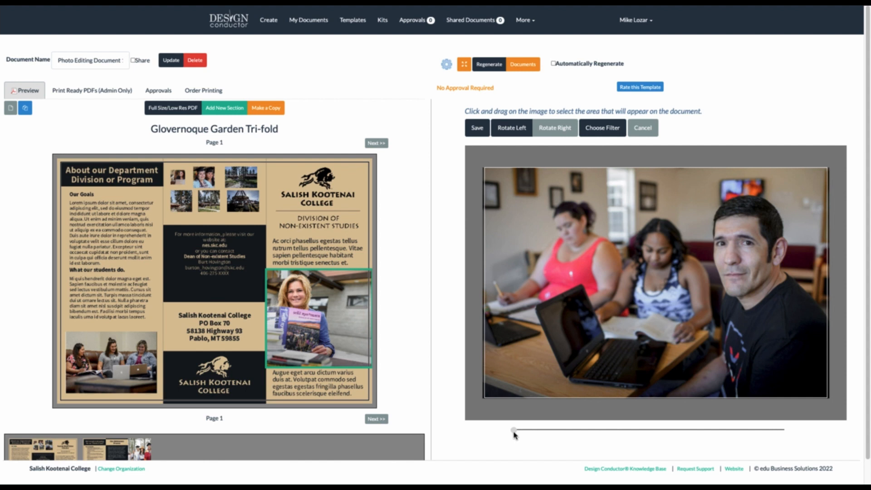
Zoom and reposition the StudyingInDorms photo to frame all three students, then save the crop
{"action": "left_click_drag", "start_coordinate": [514, 433], "coordinate": [574, 434]}
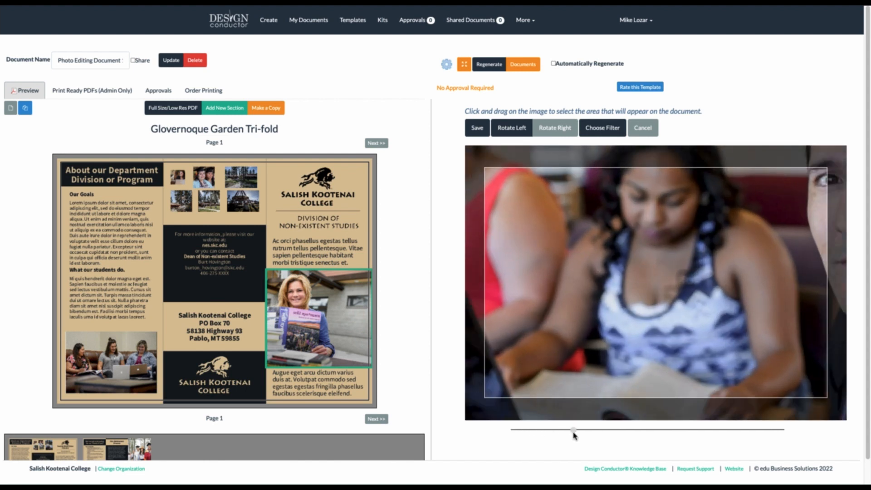
{"action": "left_click_drag", "start_coordinate": [655, 274], "coordinate": [492, 349]}
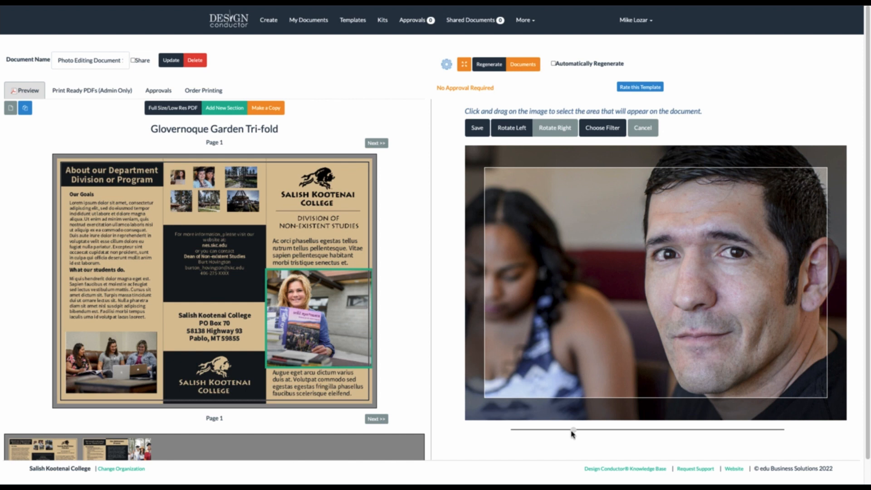
{"action": "left_click_drag", "start_coordinate": [572, 431], "coordinate": [535, 432]}
{"action": "left_click_drag", "start_coordinate": [615, 329], "coordinate": [656, 309]}
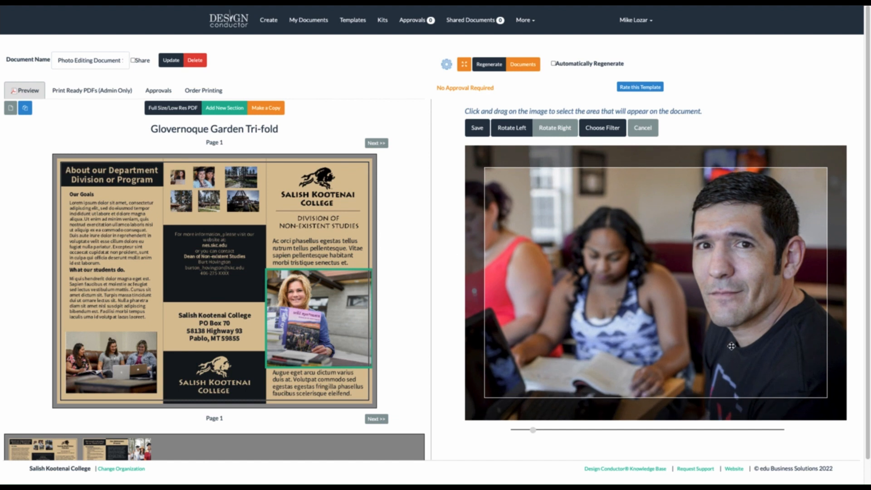
{"action": "left_click_drag", "start_coordinate": [533, 431], "coordinate": [526, 433]}
{"action": "left_click_drag", "start_coordinate": [599, 300], "coordinate": [621, 276]}
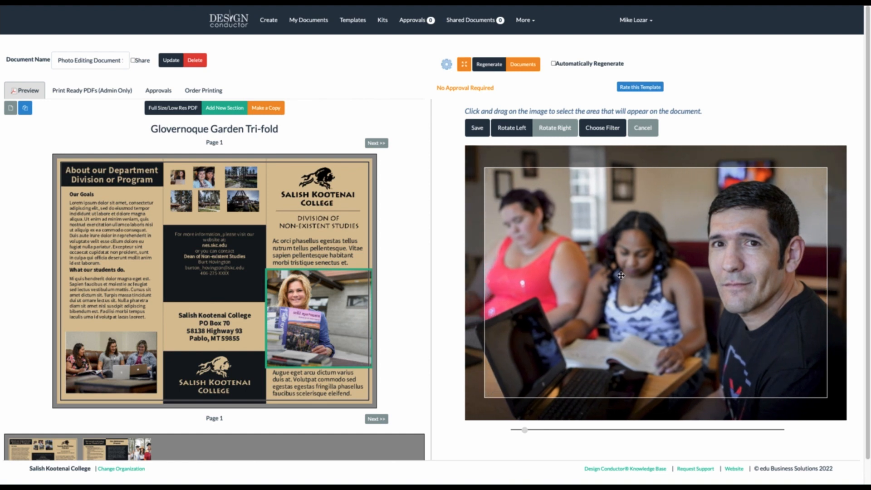
{"action": "left_click", "coordinate": [475, 129]}
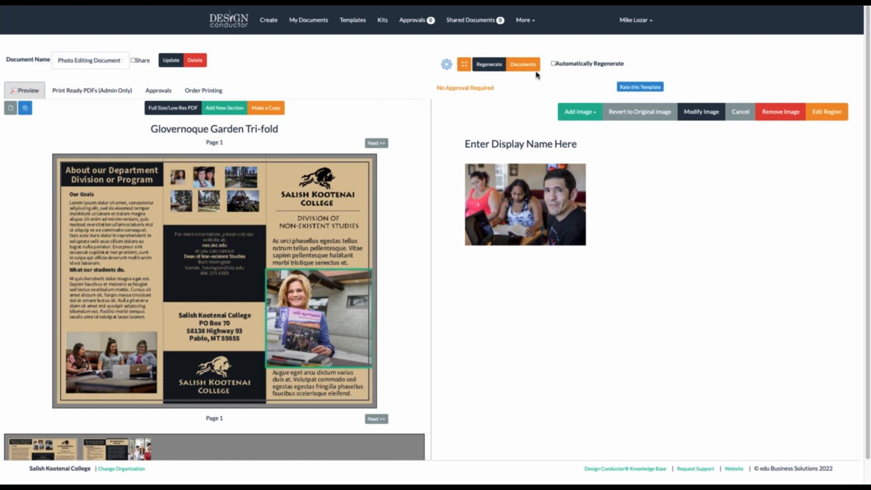
Regenerate the brochure and preview page 1 alone as a single large page
{"action": "left_click", "coordinate": [489, 66]}
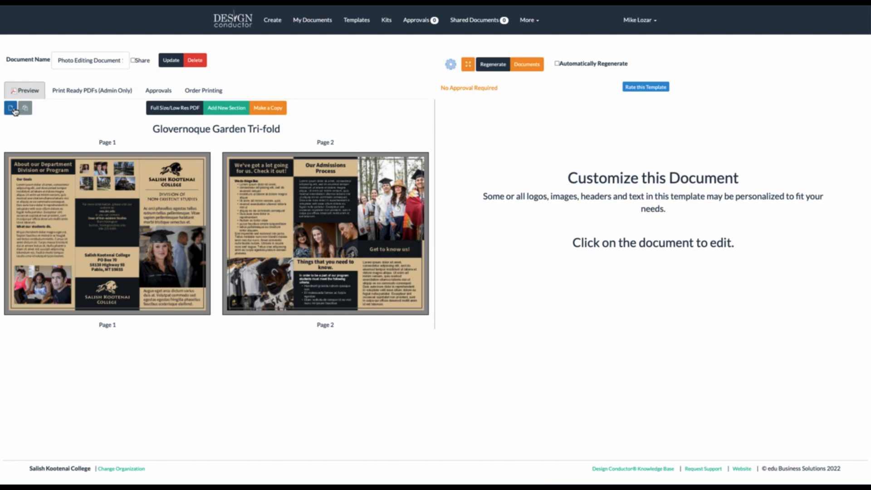
{"action": "left_click", "coordinate": [11, 110]}
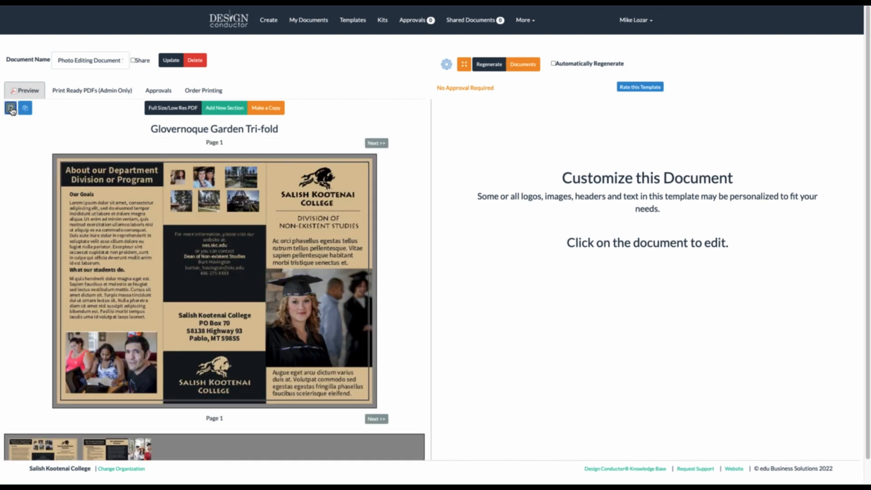
Open the page-1 photo collage section, review its six images' sizes, and open Add Image
{"action": "left_click", "coordinate": [218, 187]}
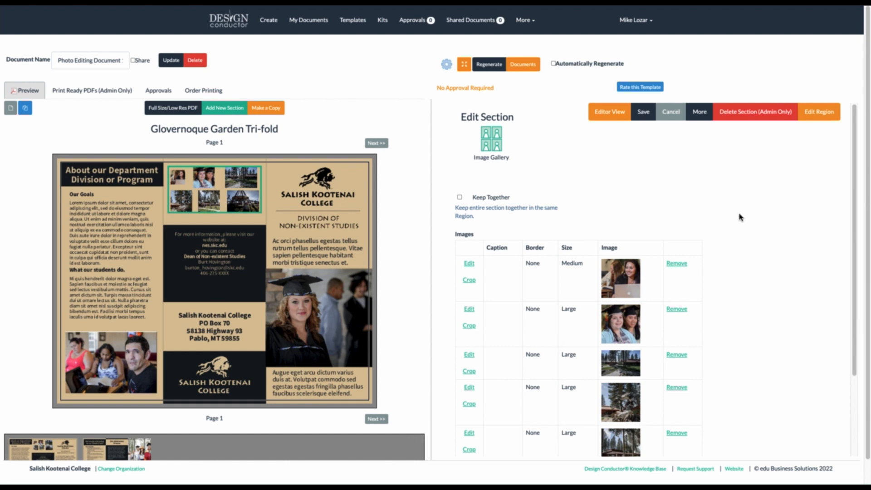
{"action": "scroll", "coordinate": [741, 218], "scroll_direction": "down", "scroll_amount": 2}
{"action": "scroll", "coordinate": [742, 217], "scroll_direction": "down", "scroll_amount": 2}
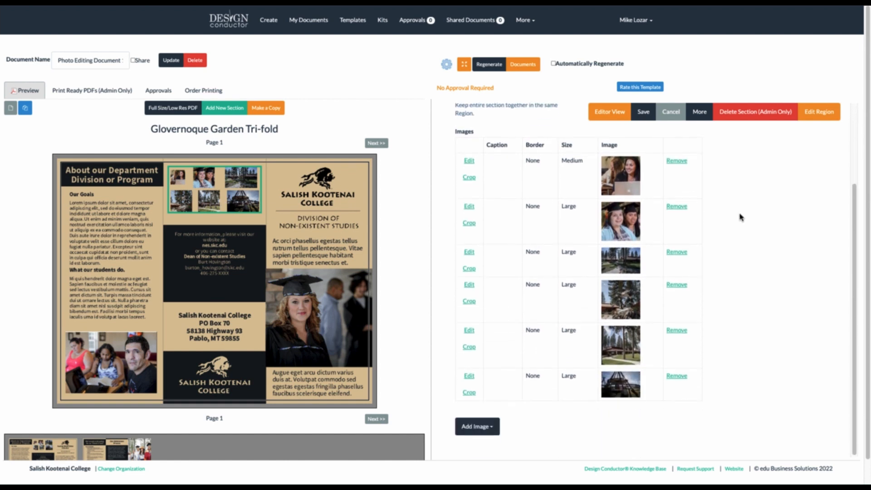
{"action": "scroll", "coordinate": [742, 218], "scroll_direction": "up", "scroll_amount": 1}
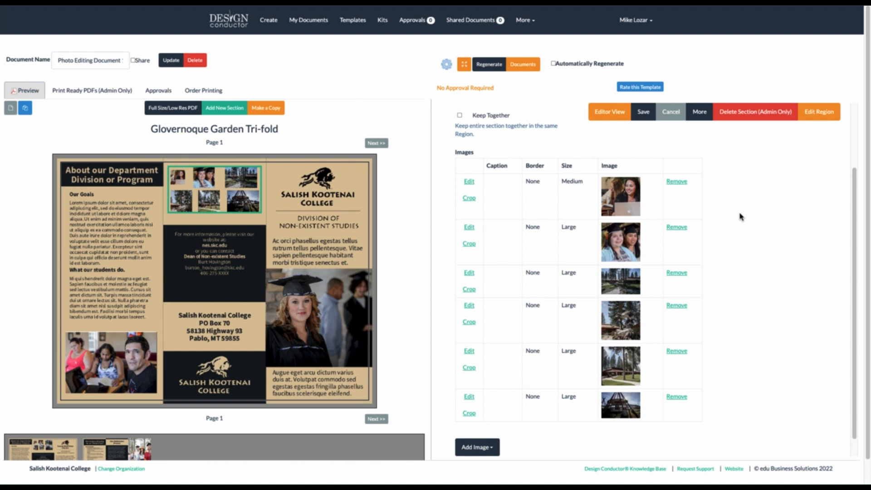
{"action": "scroll", "coordinate": [741, 216], "scroll_direction": "down", "scroll_amount": 1}
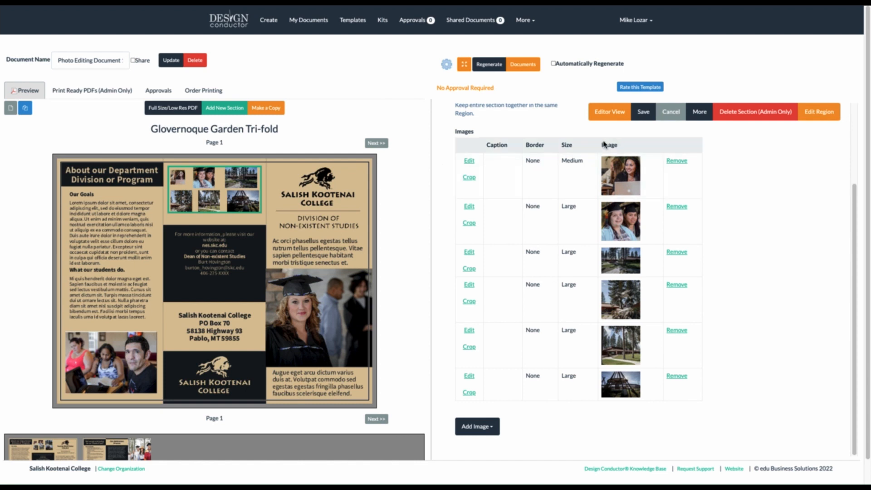
{"action": "mouse_move", "coordinate": [564, 161]}
{"action": "left_mouse_down"}
{"action": "mouse_move", "coordinate": [584, 165]}
{"action": "mouse_move", "coordinate": [561, 161]}
{"action": "left_mouse_up"}
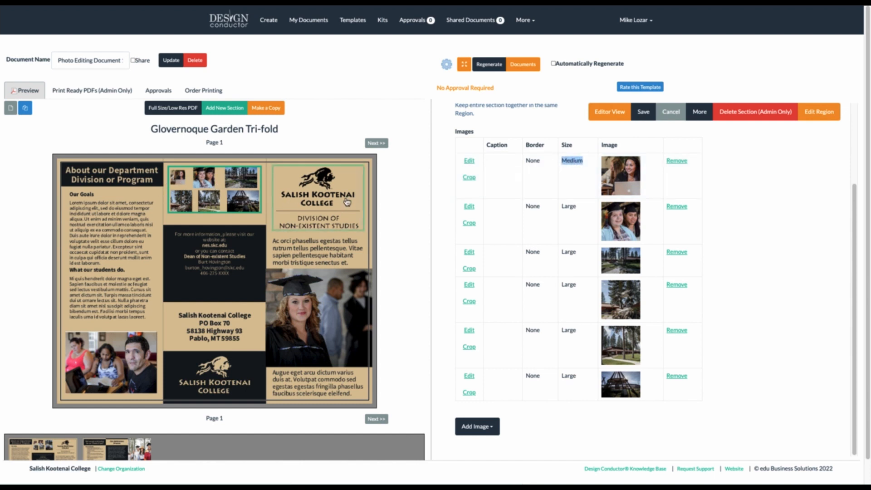
{"action": "left_click", "coordinate": [766, 246]}
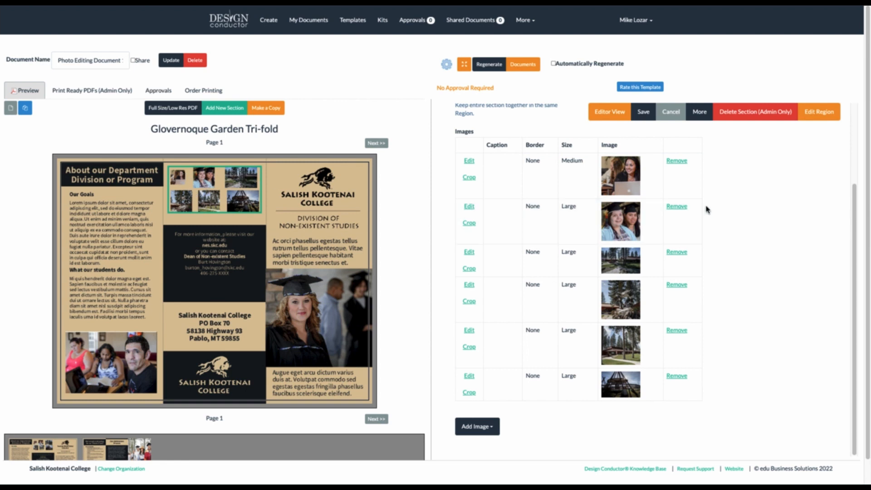
{"action": "left_click", "coordinate": [475, 432]}
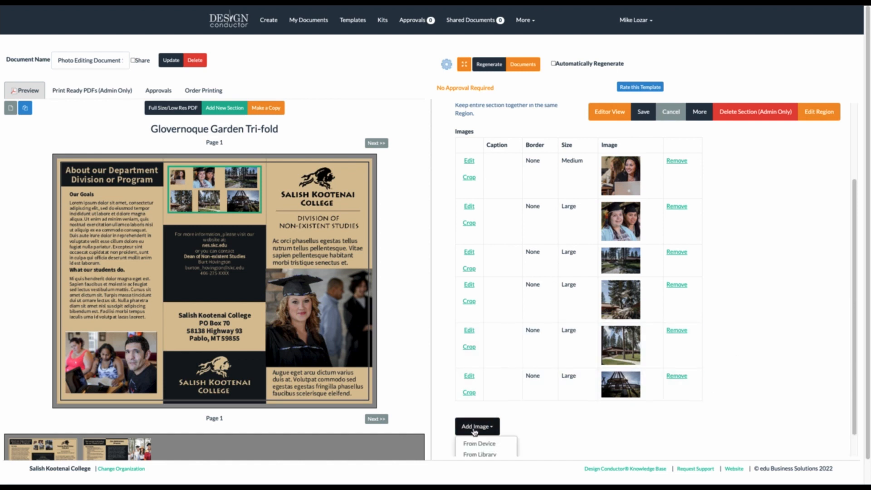
Set up a Large From Device gallery image using bigstock-Solar-Storm-In-Space-Concept--226559167.jpg
{"action": "scroll", "coordinate": [475, 429], "scroll_direction": "down", "scroll_amount": 1}
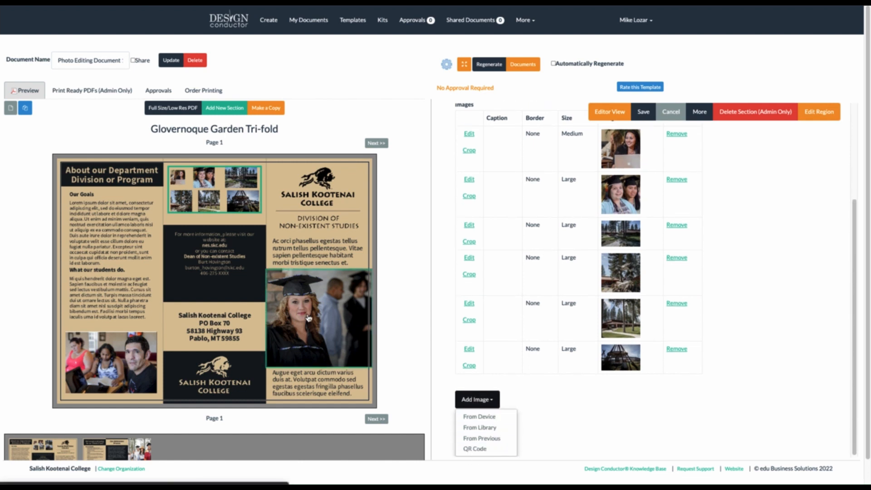
{"action": "left_click", "coordinate": [475, 419]}
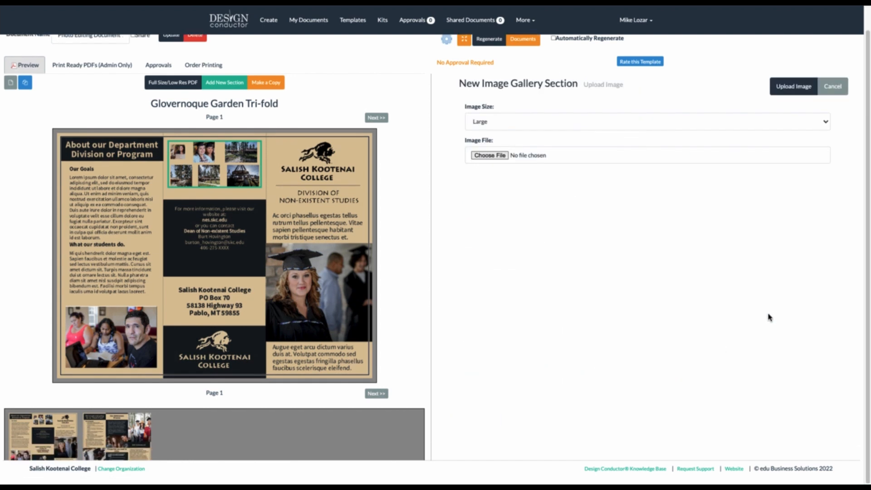
{"action": "scroll", "coordinate": [628, 271], "scroll_direction": "up", "scroll_amount": 1}
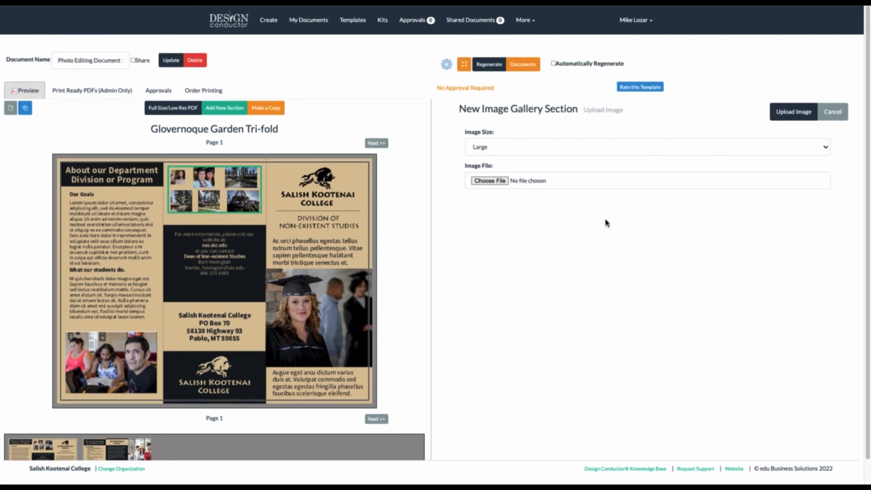
{"action": "left_click", "coordinate": [510, 148]}
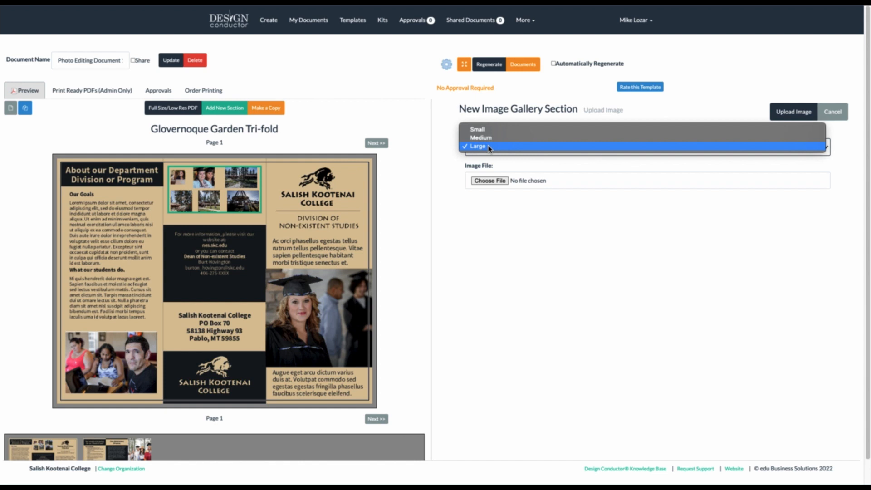
{"action": "left_click", "coordinate": [490, 147]}
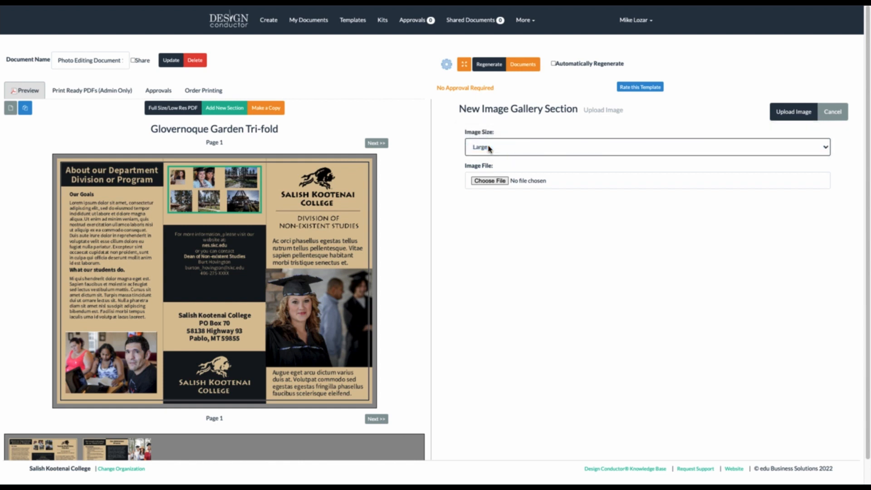
{"action": "left_click", "coordinate": [485, 181]}
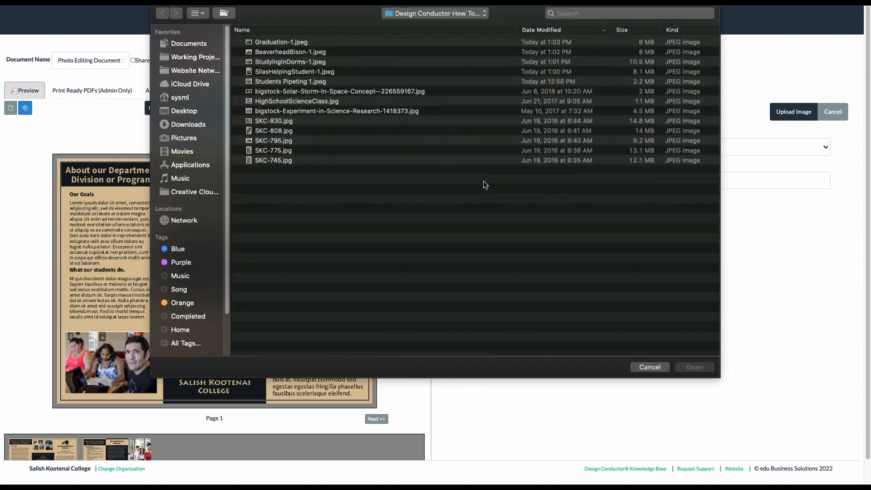
{"action": "left_click", "coordinate": [275, 93]}
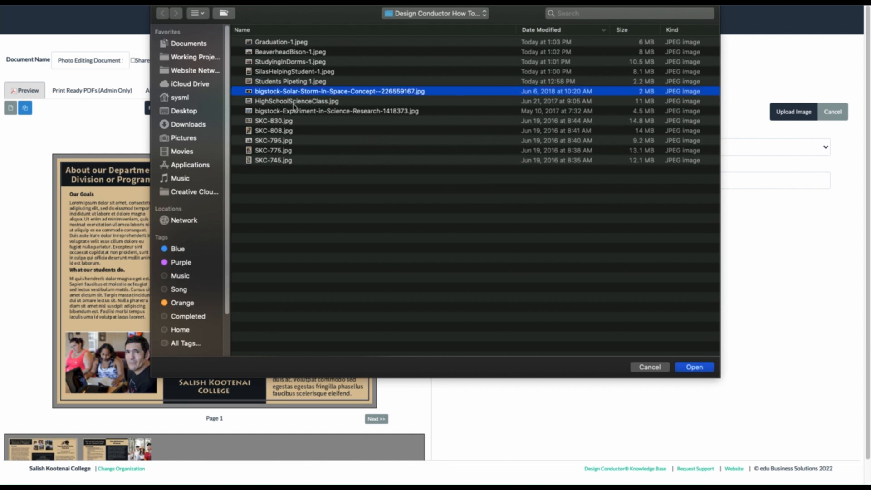
{"action": "left_click", "coordinate": [695, 368]}
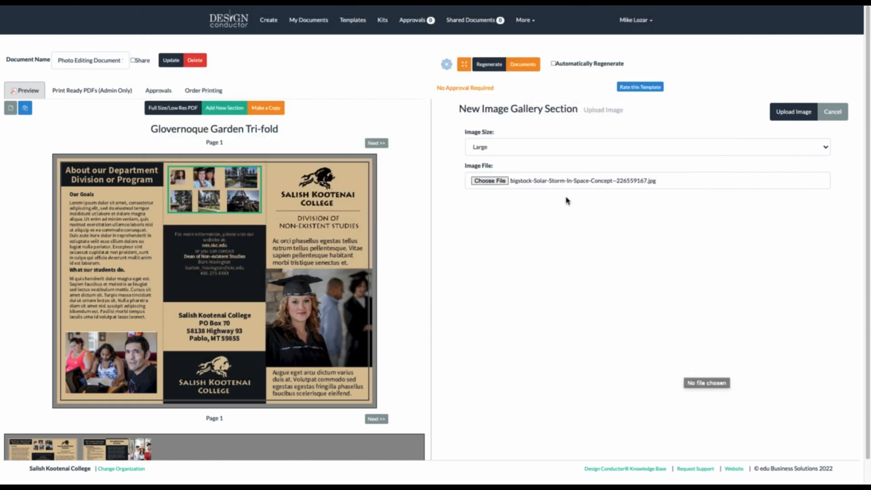
Upload the solar storm image and adjust the crop box edges around the sun
{"action": "left_click", "coordinate": [794, 113]}
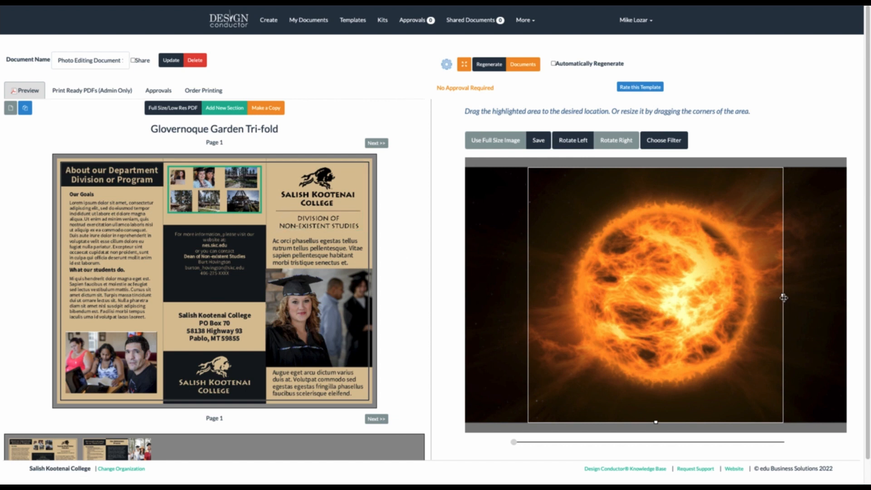
{"action": "left_click_drag", "start_coordinate": [783, 296], "coordinate": [696, 296]}
{"action": "left_click_drag", "start_coordinate": [625, 295], "coordinate": [850, 281]}
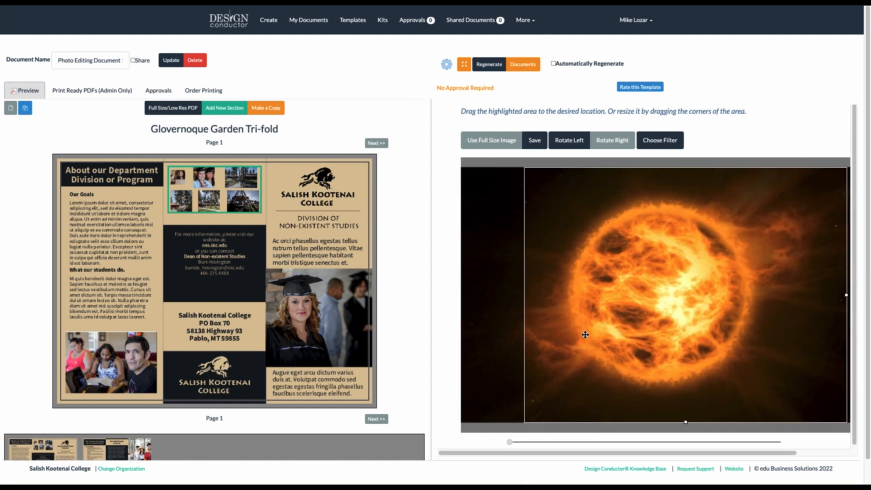
{"action": "left_click_drag", "start_coordinate": [601, 329], "coordinate": [555, 328]}
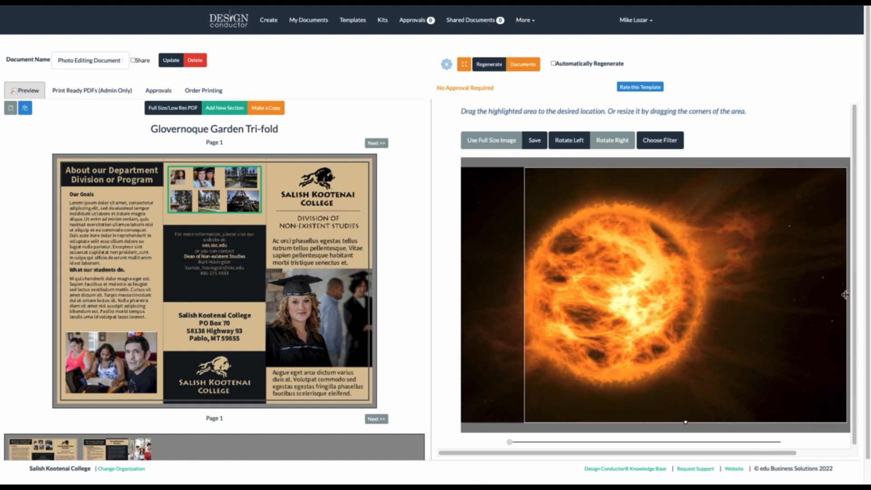
{"action": "left_click_drag", "start_coordinate": [847, 295], "coordinate": [741, 338]}
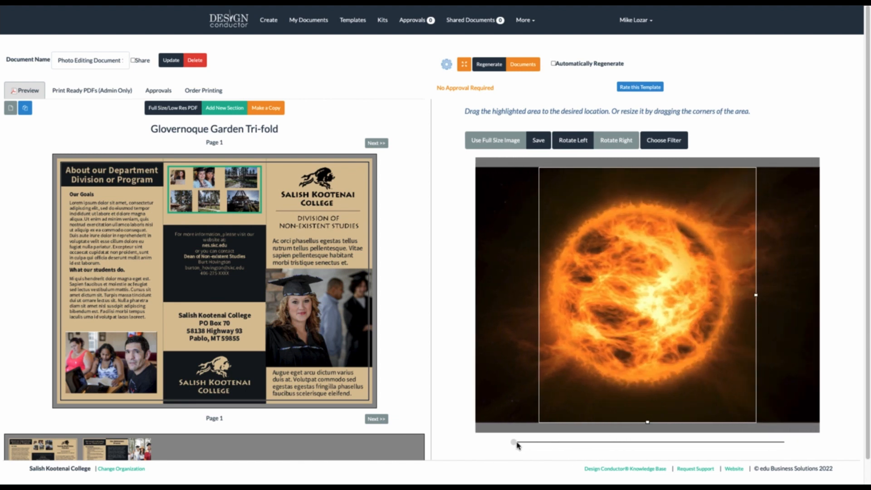
Zoom in slightly, recentre the sun inside the crop frame, and save the crop
{"action": "mouse_move", "coordinate": [515, 443]}
{"action": "left_mouse_down"}
{"action": "mouse_move", "coordinate": [575, 443]}
{"action": "mouse_move", "coordinate": [530, 442]}
{"action": "left_mouse_up"}
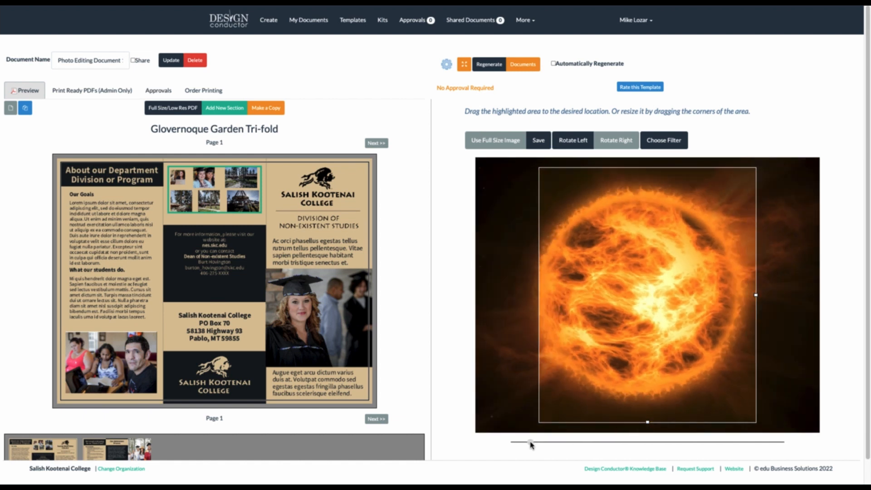
{"action": "scroll", "coordinate": [632, 450], "scroll_direction": "down", "scroll_amount": 1}
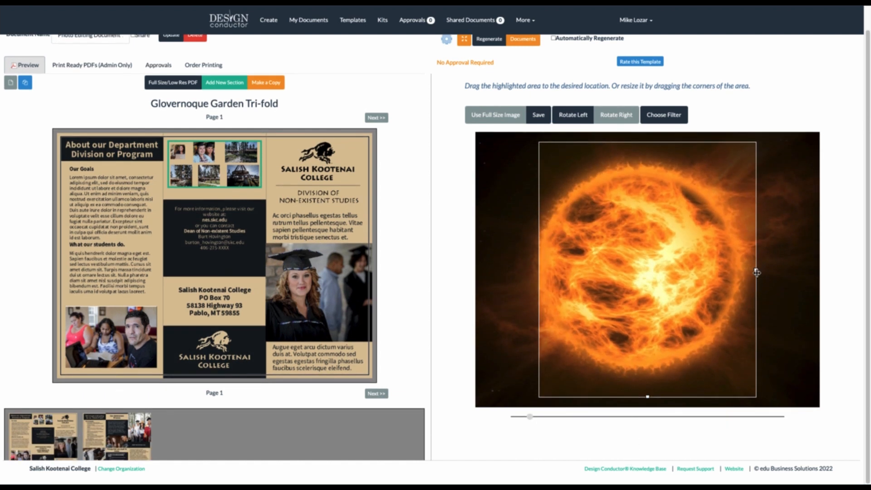
{"action": "left_click_drag", "start_coordinate": [778, 270], "coordinate": [835, 271]}
{"action": "left_click_drag", "start_coordinate": [726, 272], "coordinate": [769, 274]}
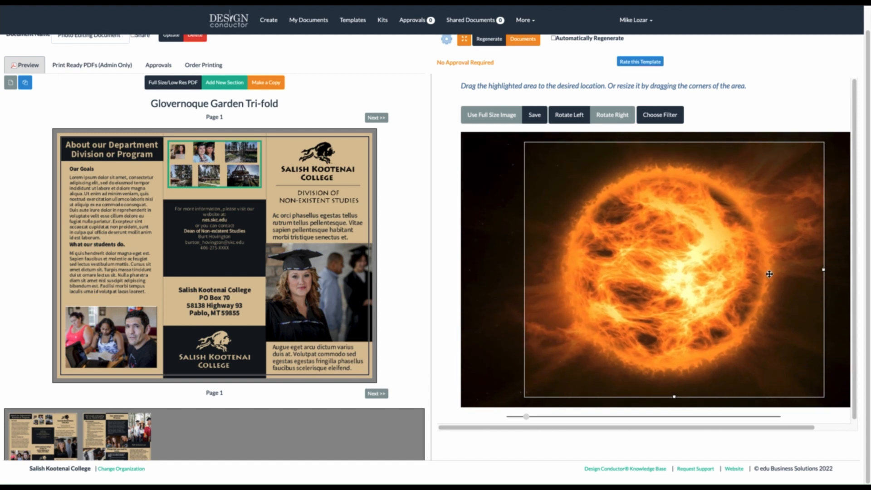
{"action": "left_click", "coordinate": [535, 116]}
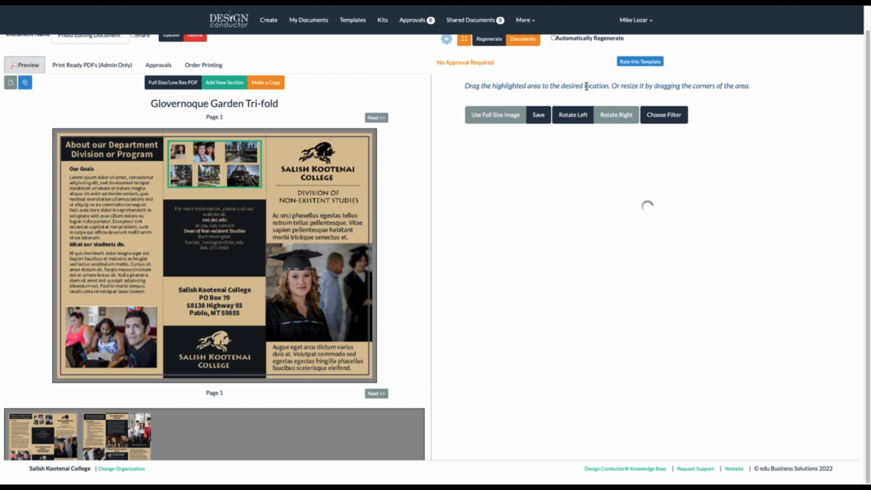
Remove the tipi photo from the gallery, confirm, and regenerate the brochure
{"action": "scroll", "coordinate": [753, 302], "scroll_direction": "down", "scroll_amount": 3}
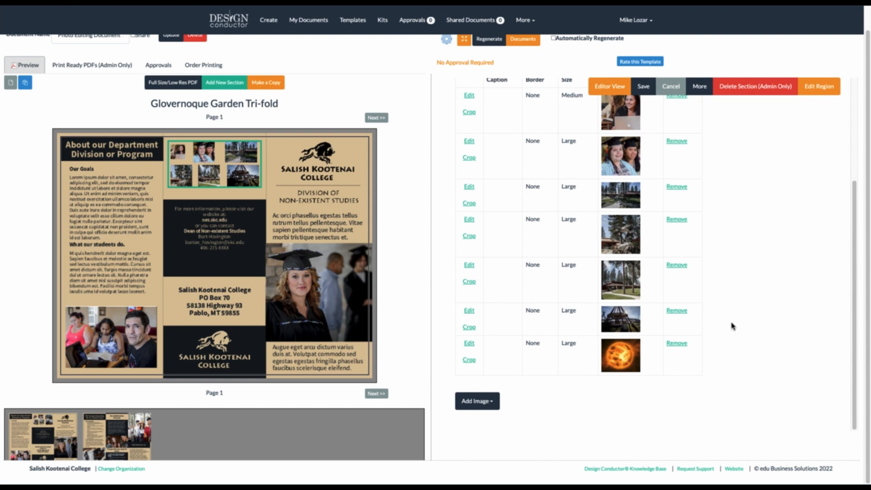
{"action": "left_click", "coordinate": [676, 311]}
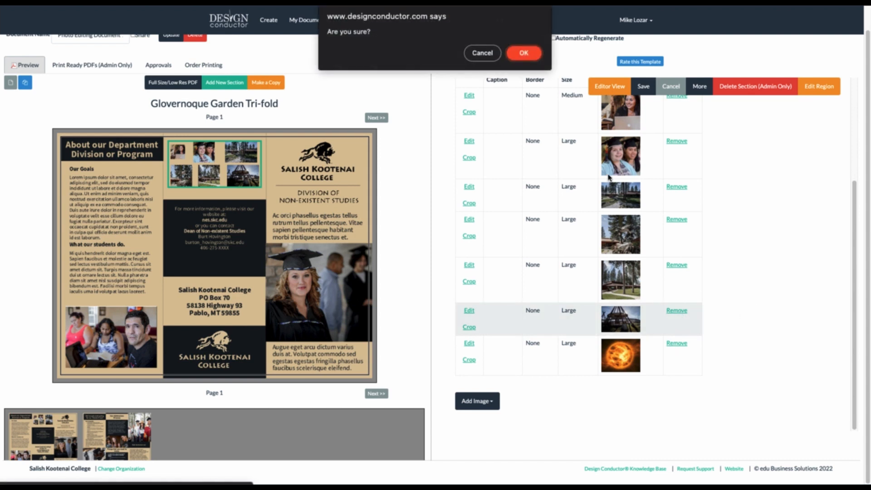
{"action": "left_click", "coordinate": [522, 53]}
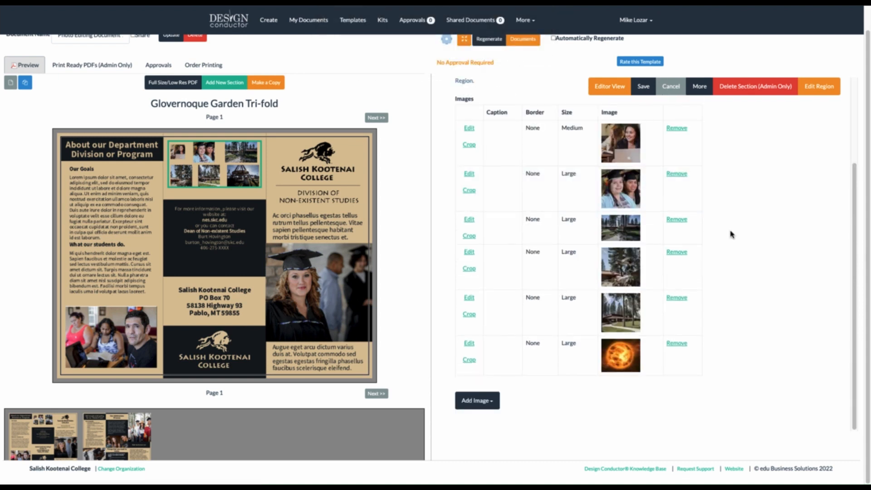
{"action": "scroll", "coordinate": [726, 192], "scroll_direction": "up", "scroll_amount": 3}
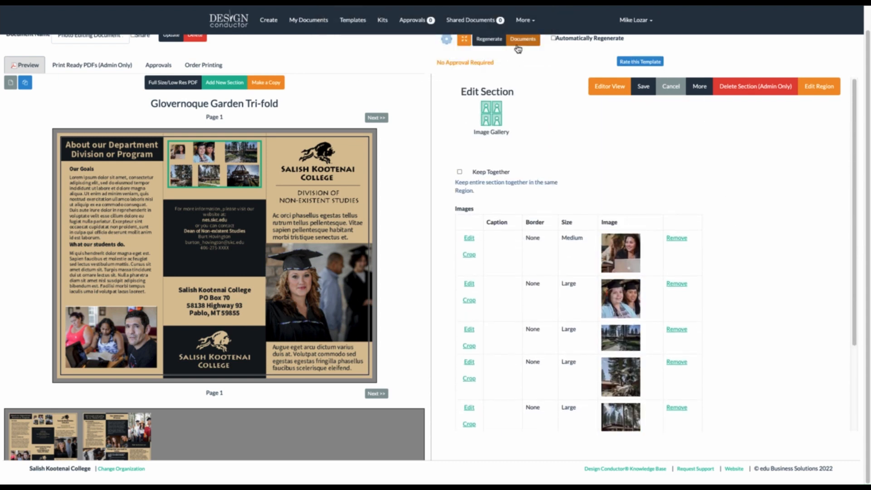
{"action": "left_click", "coordinate": [496, 43]}
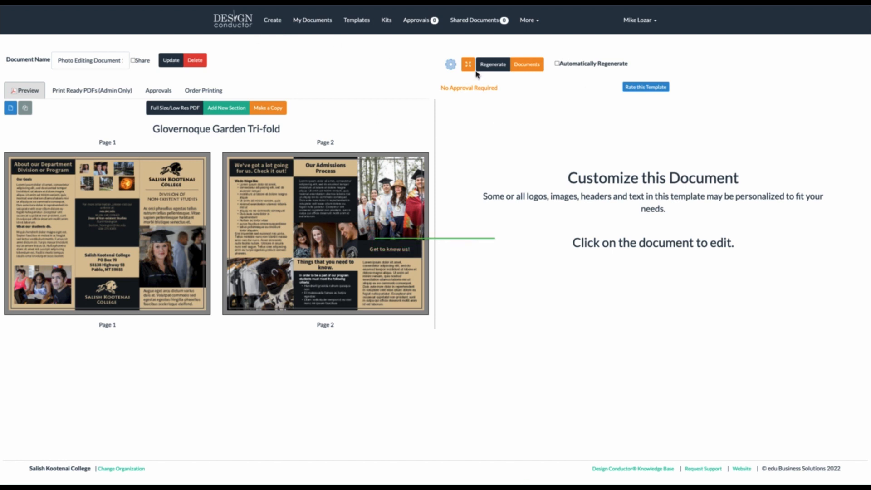
In the page-1 gallery, change the first photo's Size from Medium to Large and regenerate
{"action": "left_click", "coordinate": [112, 180]}
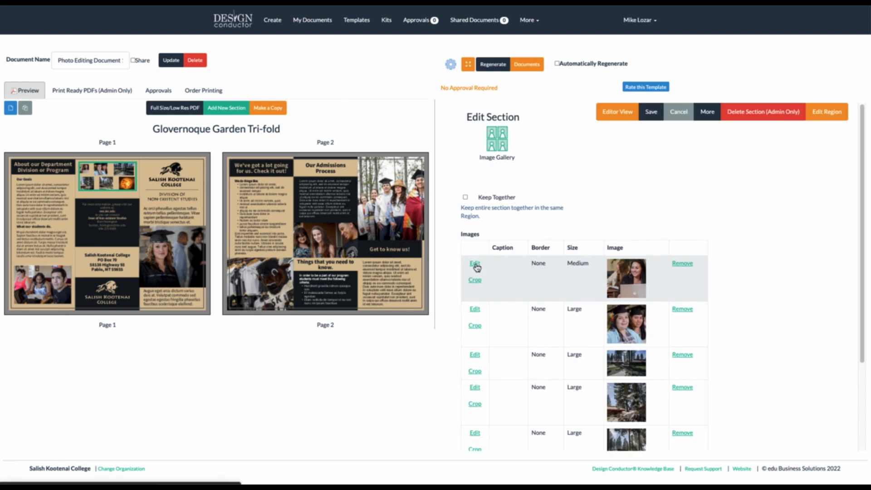
{"action": "left_click", "coordinate": [475, 264]}
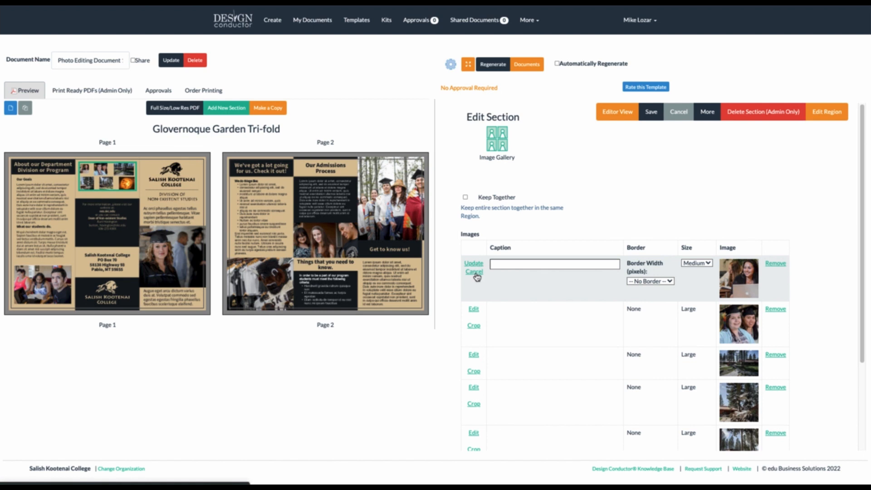
{"action": "left_click", "coordinate": [697, 264]}
{"action": "left_click", "coordinate": [696, 271]}
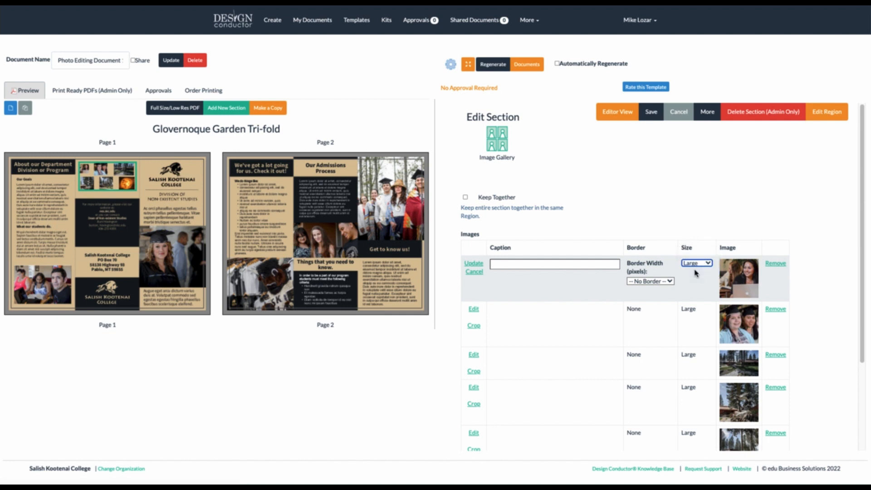
{"action": "left_click", "coordinate": [472, 264]}
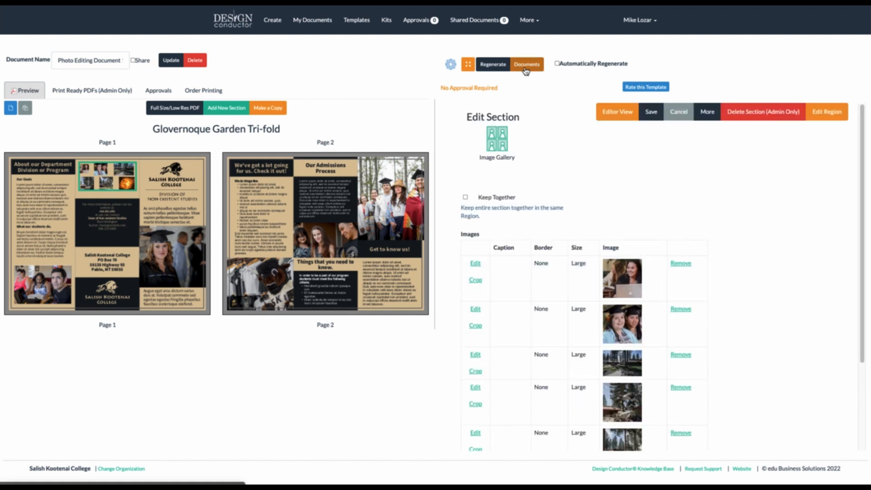
{"action": "left_click", "coordinate": [498, 65]}
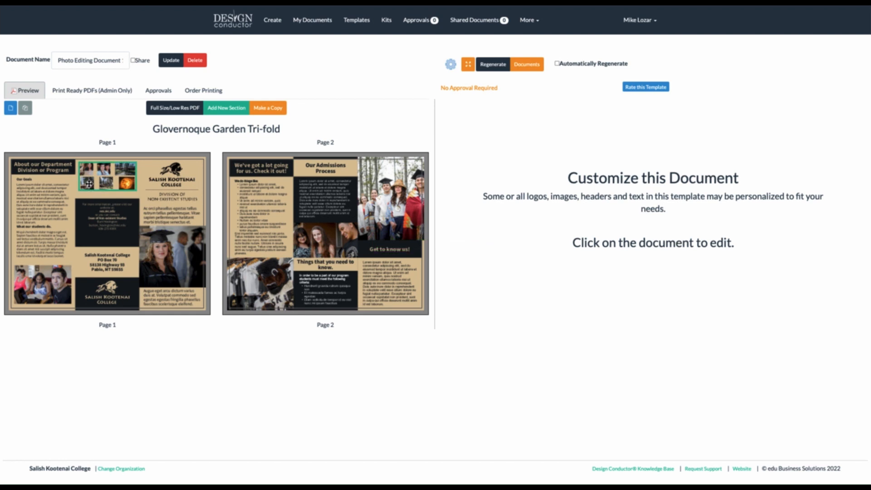
Remove the graduates photo from the page-1 gallery and regenerate, leaving five Large photos
{"action": "left_click", "coordinate": [89, 183]}
{"action": "scroll", "coordinate": [667, 217], "scroll_direction": "down", "scroll_amount": 3}
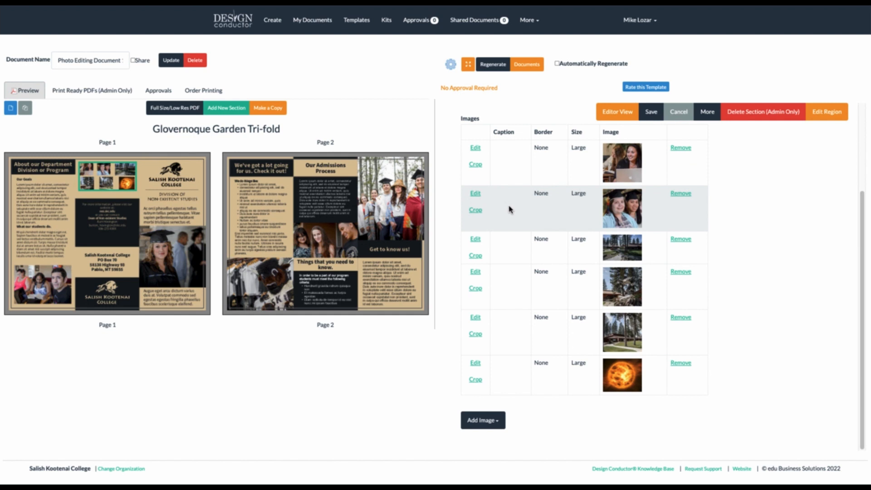
{"action": "left_click", "coordinate": [686, 198]}
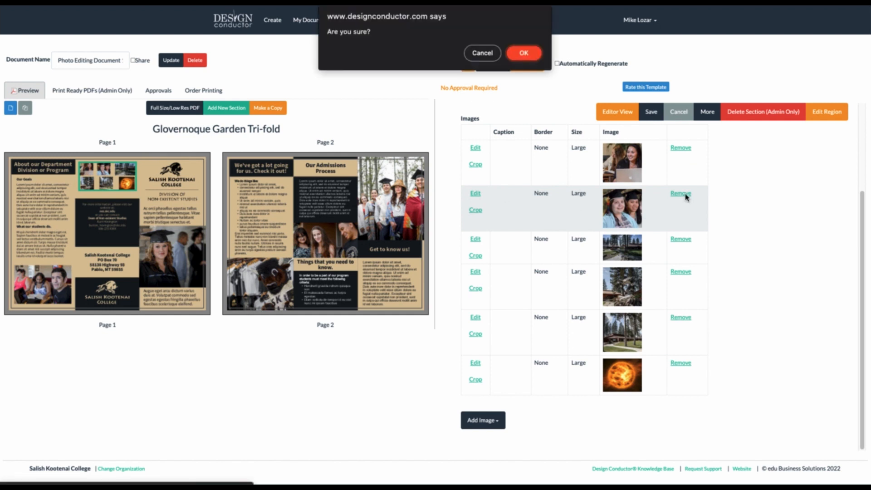
{"action": "left_click", "coordinate": [525, 53]}
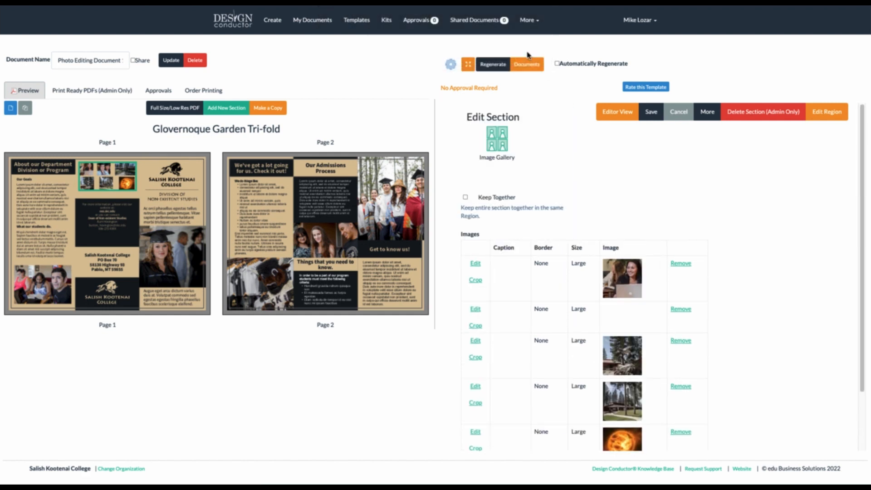
{"action": "scroll", "coordinate": [573, 222], "scroll_direction": "down", "scroll_amount": 2}
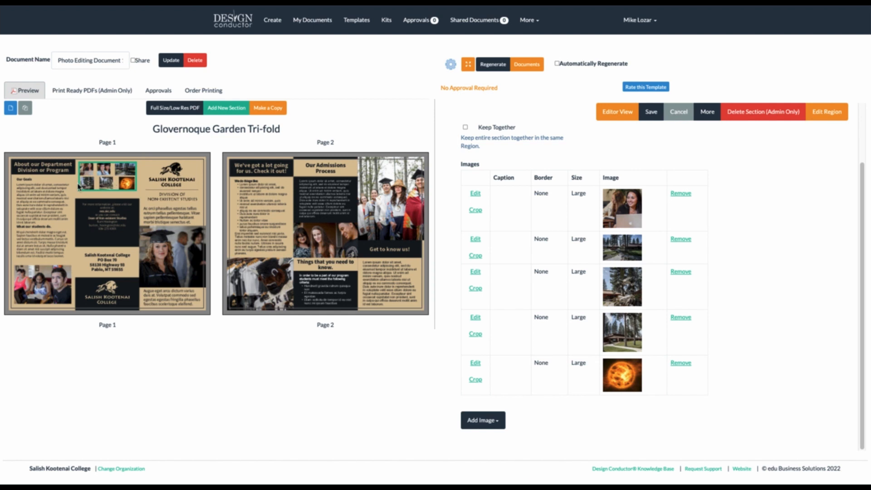
{"action": "left_click", "coordinate": [497, 68]}
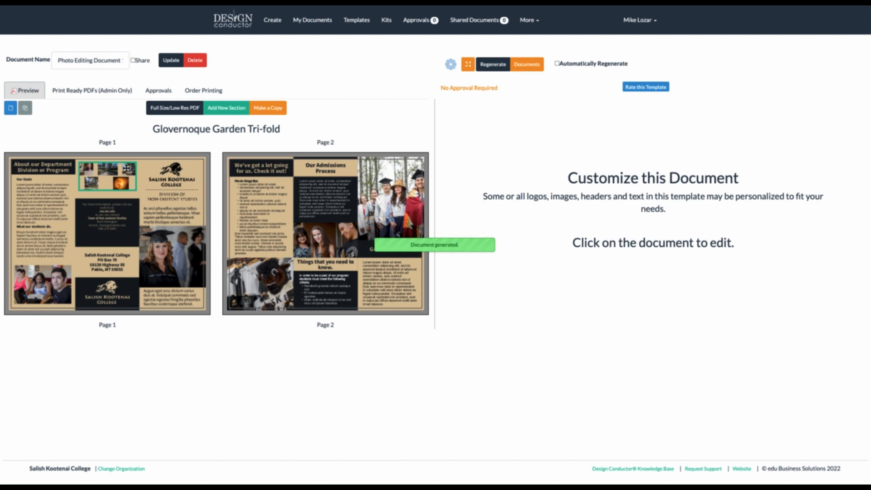
Revert the page-1 gallery's sun image to its original, uncropped version
{"action": "left_click", "coordinate": [121, 183]}
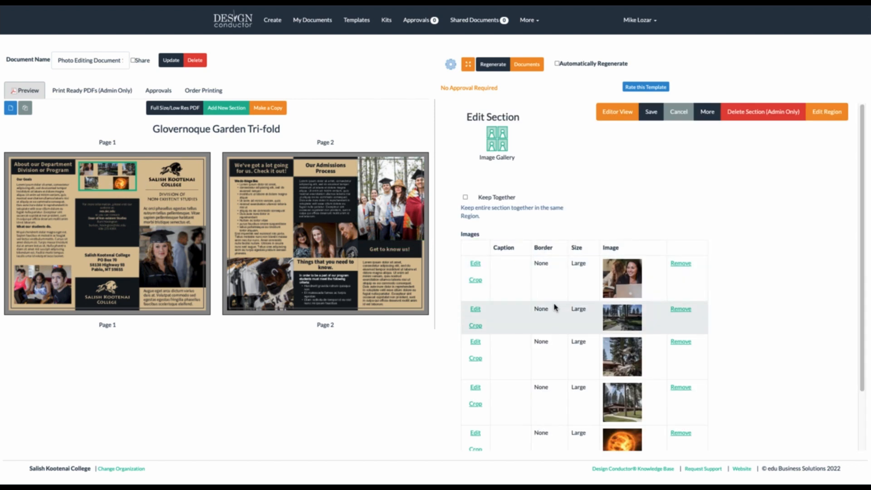
{"action": "scroll", "coordinate": [556, 307], "scroll_direction": "down", "scroll_amount": 2}
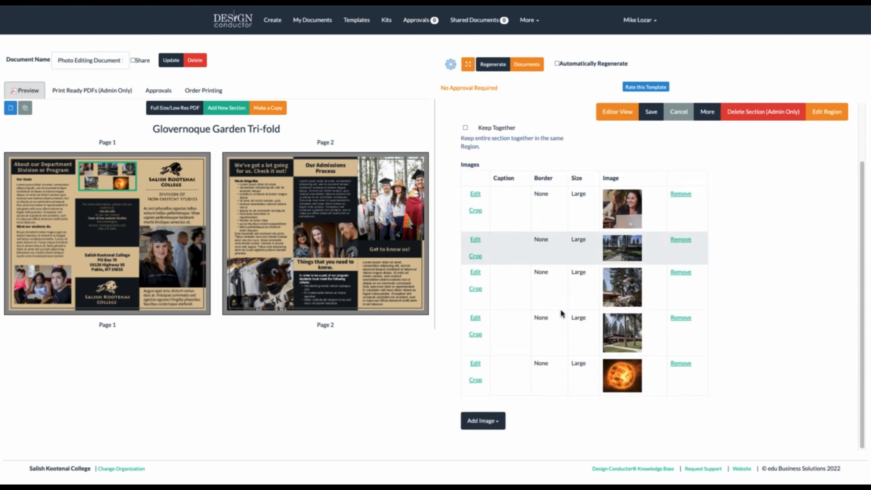
{"action": "left_click", "coordinate": [476, 381]}
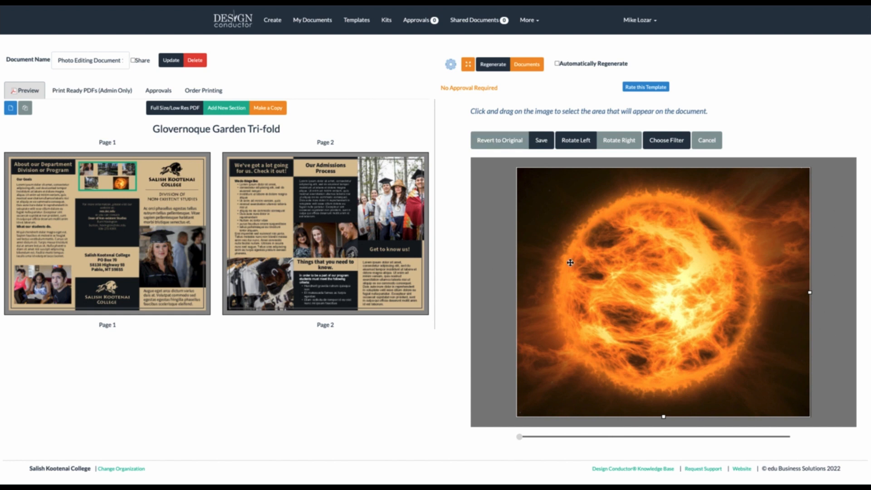
{"action": "left_click", "coordinate": [494, 143]}
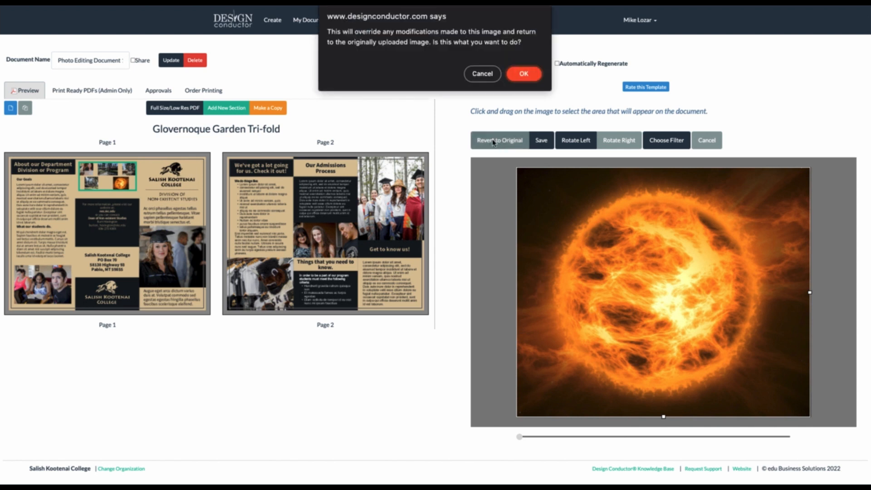
{"action": "left_click", "coordinate": [523, 74]}
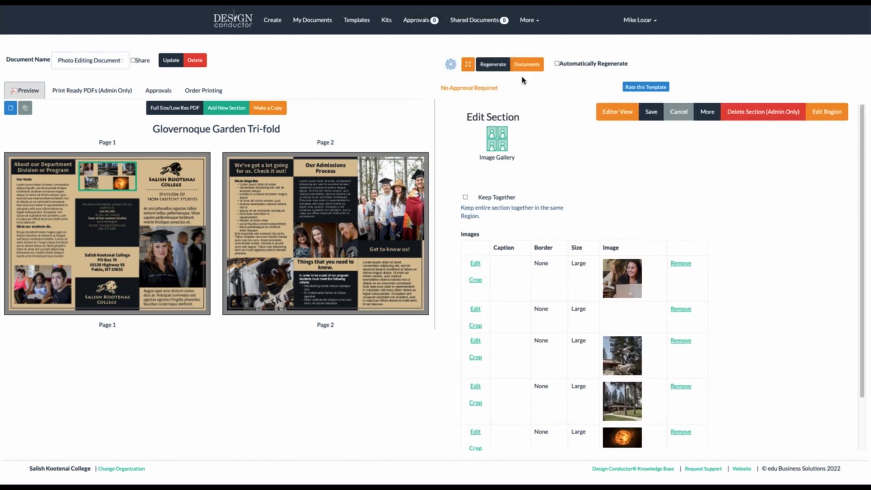
Recrop the sun image with a wider crop area around the sun and save it
{"action": "scroll", "coordinate": [535, 207], "scroll_direction": "down", "scroll_amount": 1}
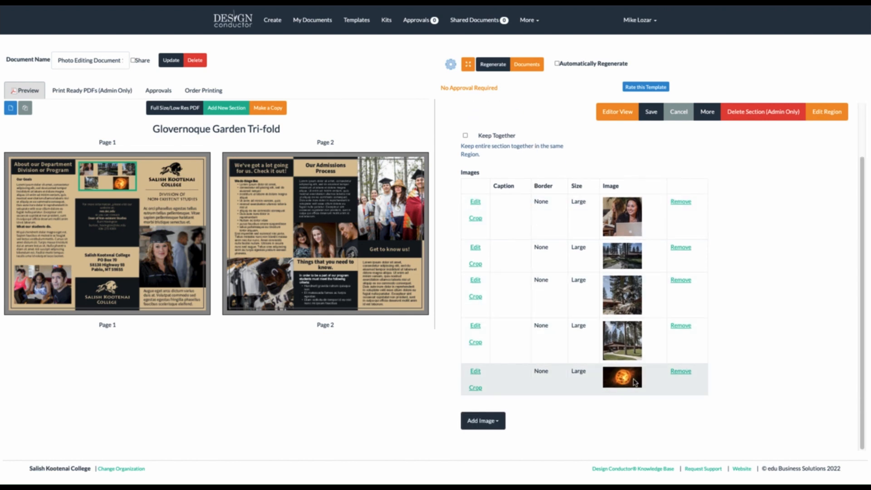
{"action": "left_click", "coordinate": [474, 389]}
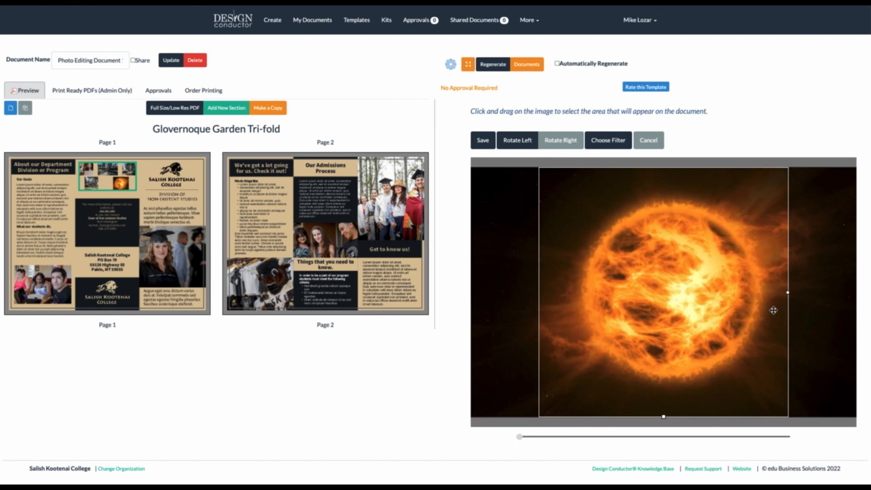
{"action": "left_click_drag", "start_coordinate": [789, 294], "coordinate": [858, 295]}
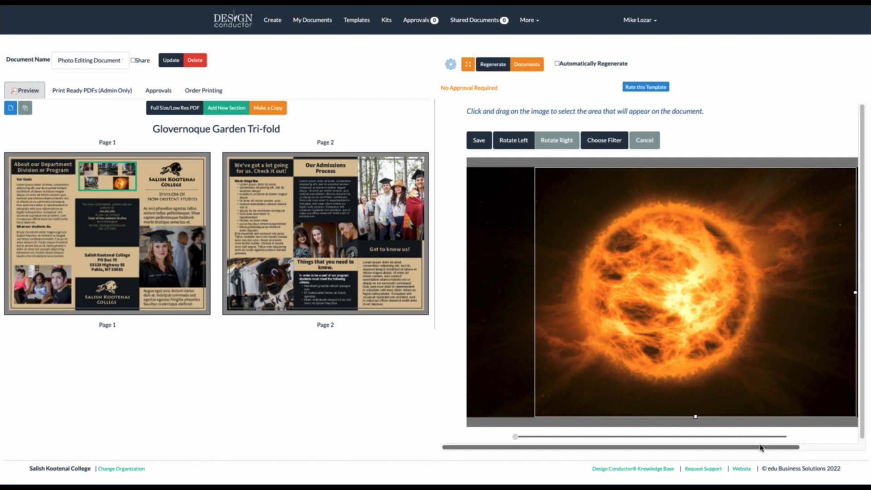
{"action": "left_click_drag", "start_coordinate": [761, 448], "coordinate": [800, 449]}
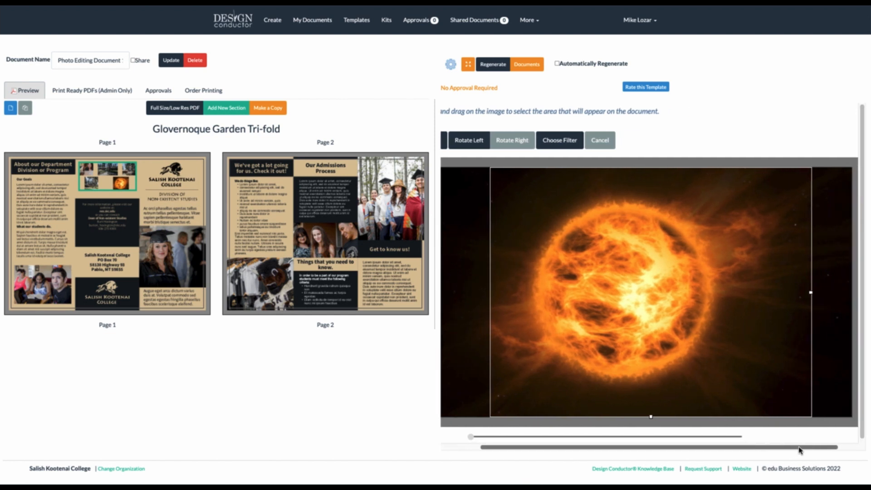
{"action": "left_click_drag", "start_coordinate": [812, 293], "coordinate": [831, 293]}
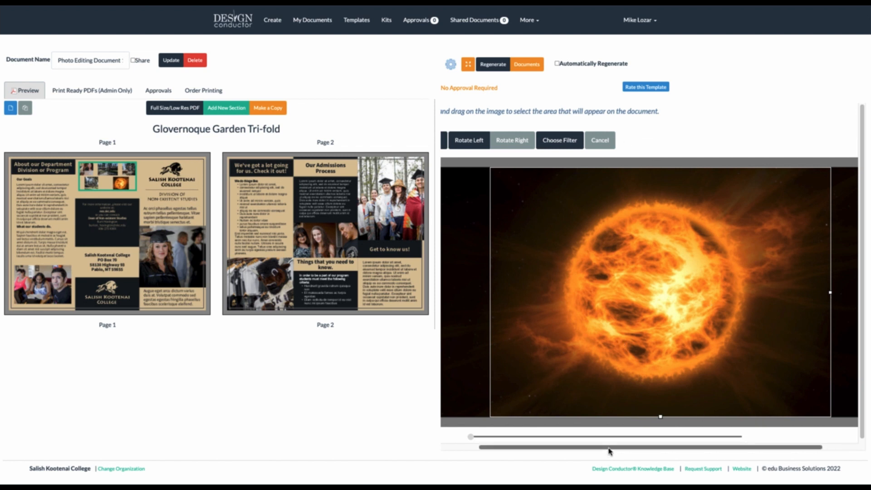
{"action": "left_click_drag", "start_coordinate": [609, 451], "coordinate": [564, 453]}
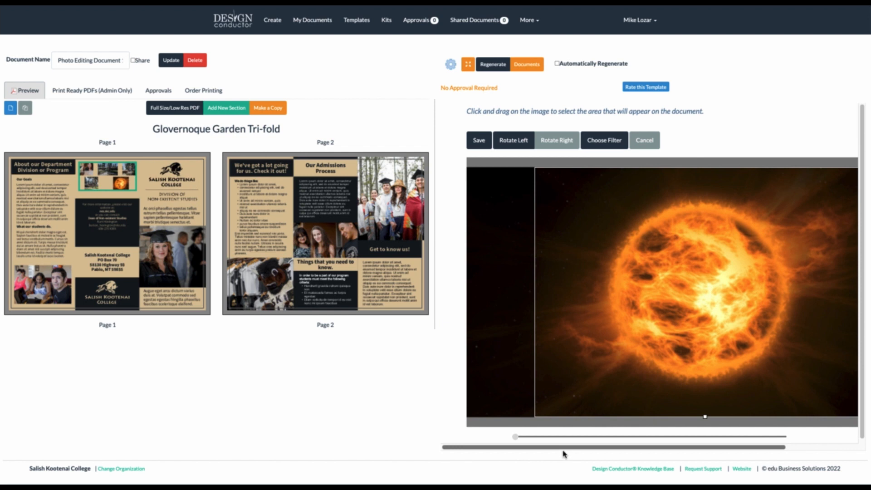
{"action": "left_click", "coordinate": [484, 141]}
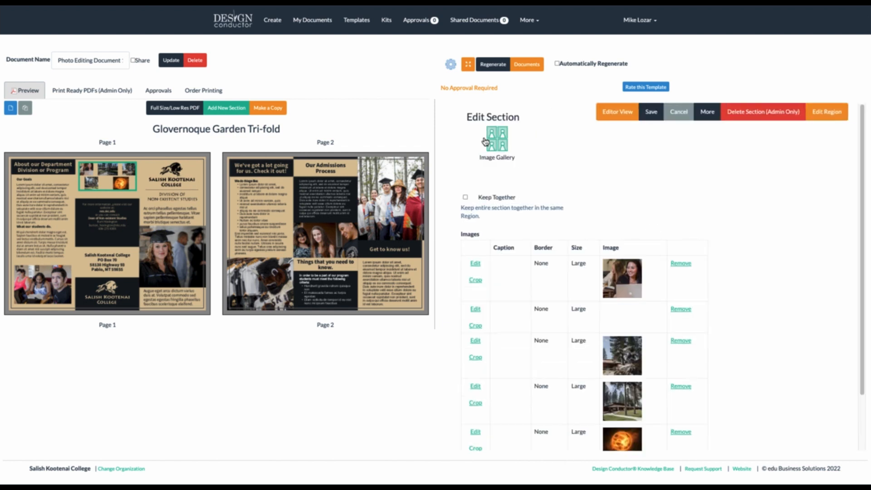
Revert the fourth gallery photo, the building among pines, to its original
{"action": "scroll", "coordinate": [498, 285], "scroll_direction": "down", "scroll_amount": 1}
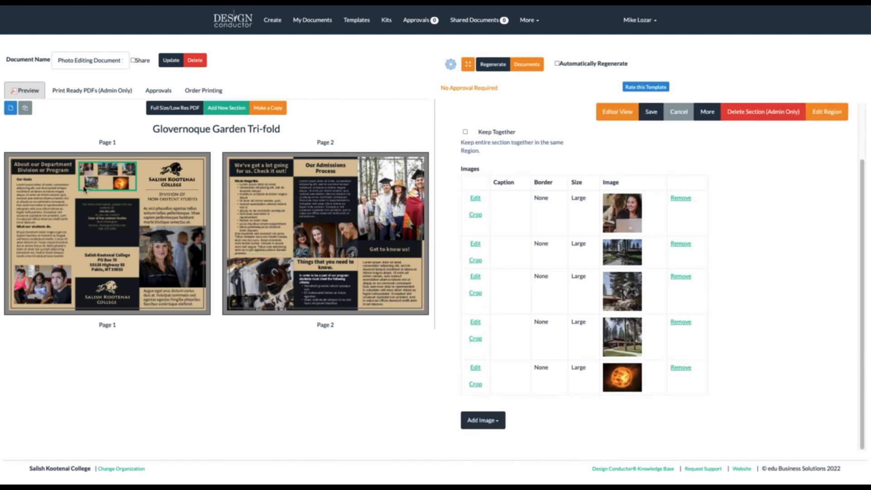
{"action": "left_click", "coordinate": [476, 341]}
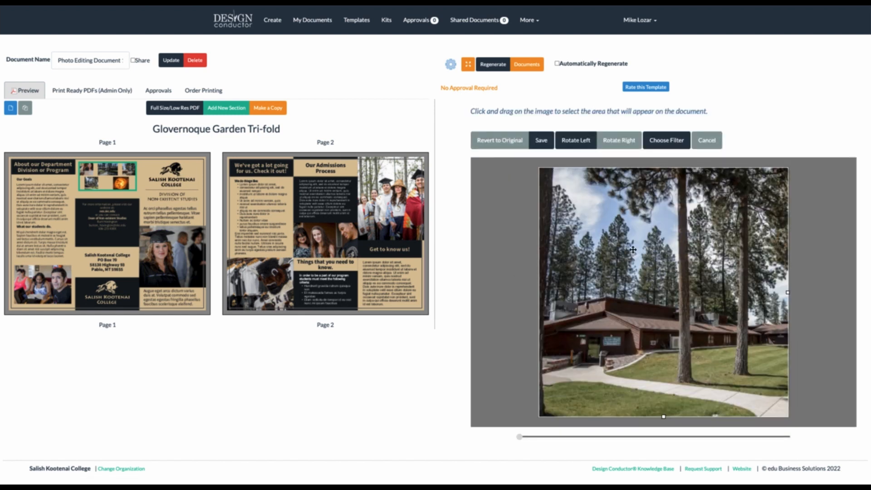
{"action": "left_click", "coordinate": [499, 140]}
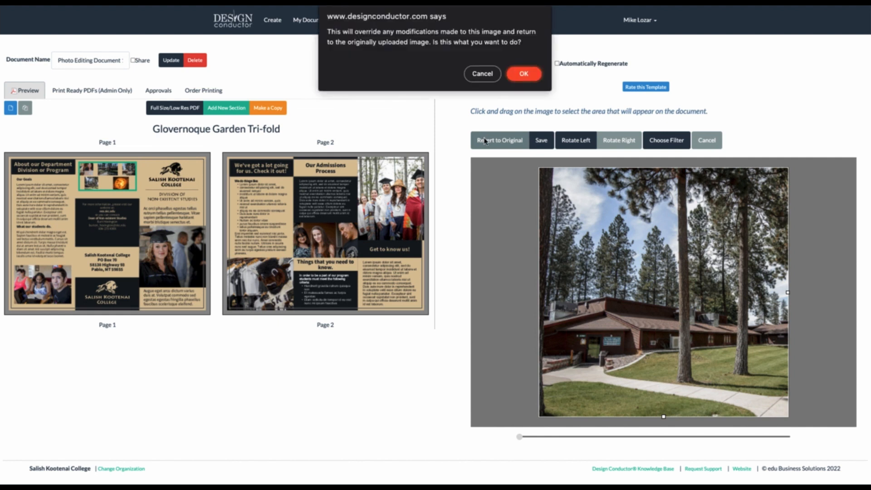
{"action": "left_click", "coordinate": [525, 71]}
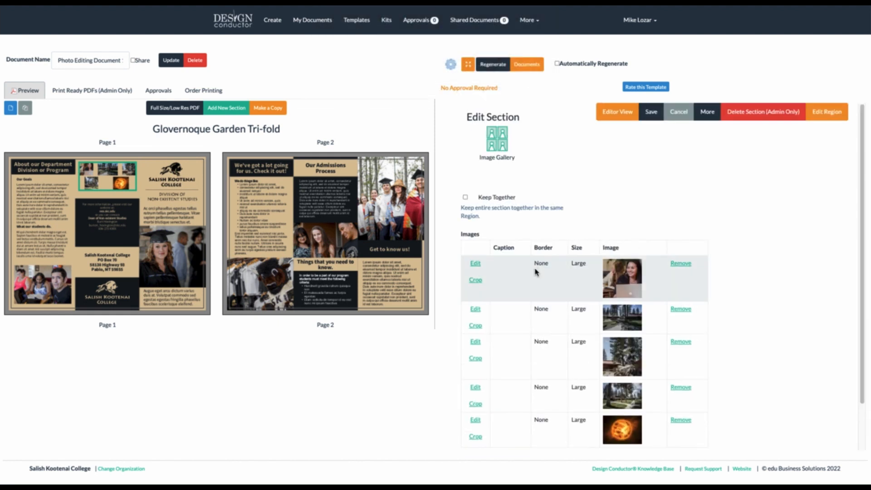
Recrop the building photo wider, aligning its left edge with the frame, and save
{"action": "scroll", "coordinate": [536, 270], "scroll_direction": "down", "scroll_amount": 1}
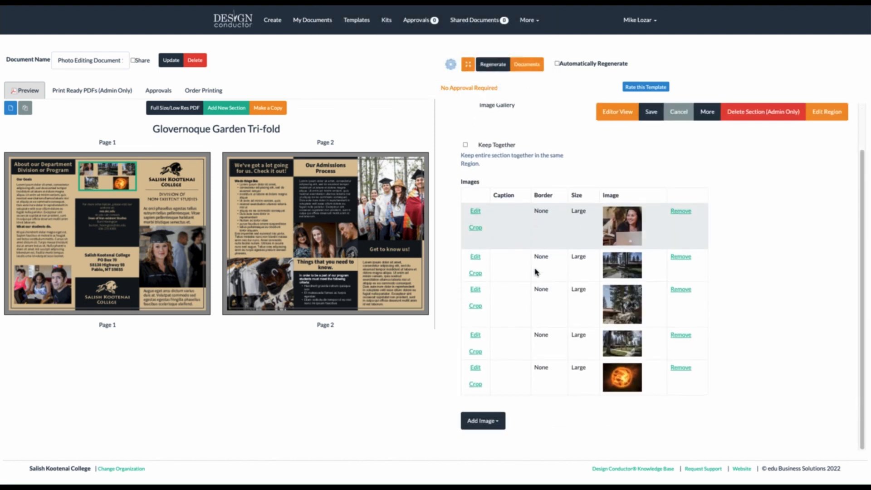
{"action": "left_click", "coordinate": [477, 352]}
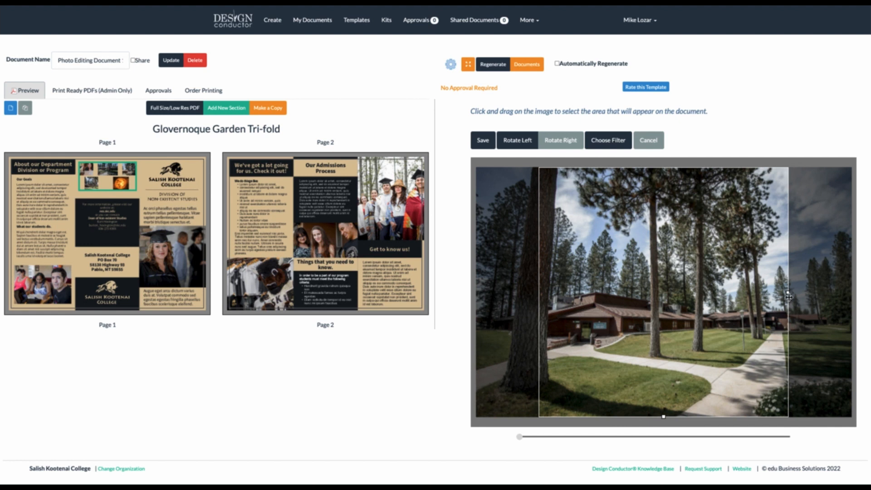
{"action": "left_click_drag", "start_coordinate": [788, 294], "coordinate": [847, 300]}
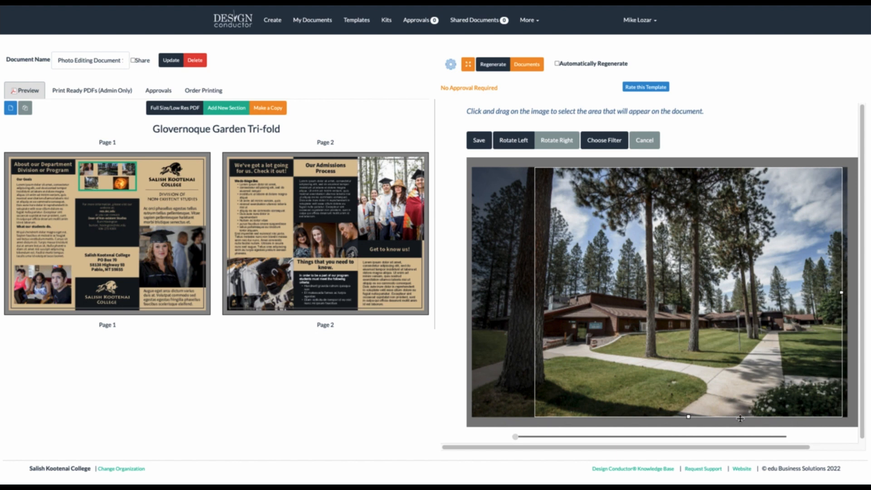
{"action": "left_click_drag", "start_coordinate": [731, 448], "coordinate": [793, 444]}
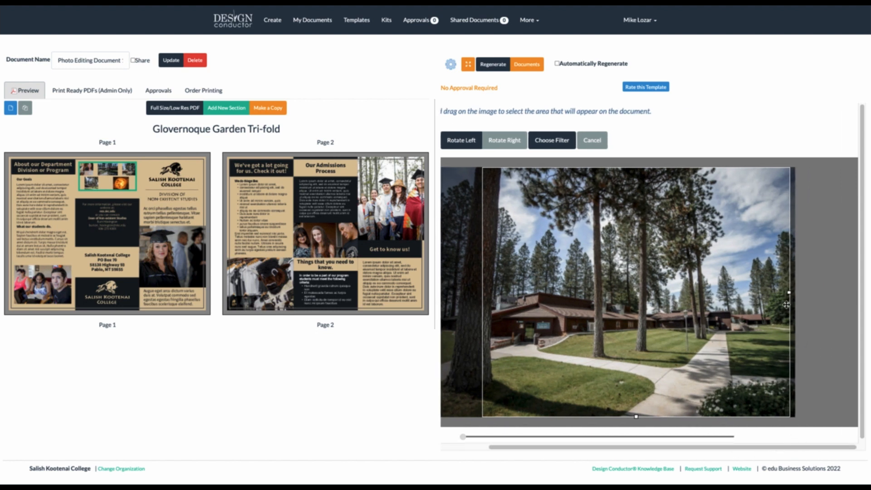
{"action": "left_click_drag", "start_coordinate": [791, 294], "coordinate": [847, 293]}
{"action": "left_click_drag", "start_coordinate": [653, 292], "coordinate": [663, 293]}
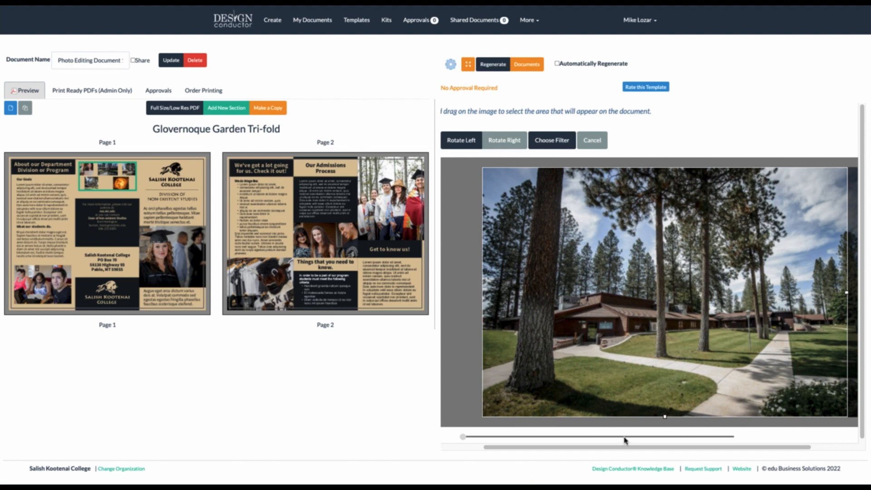
{"action": "left_click_drag", "start_coordinate": [625, 452], "coordinate": [539, 436]}
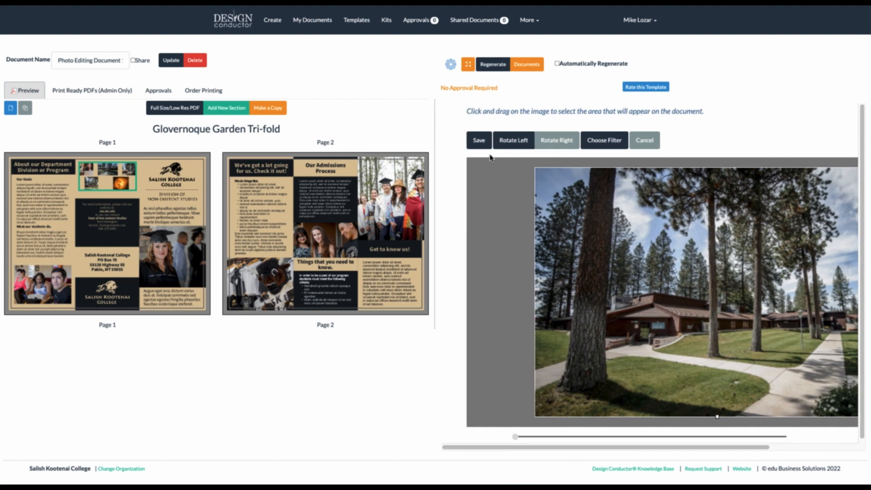
{"action": "left_click", "coordinate": [480, 141]}
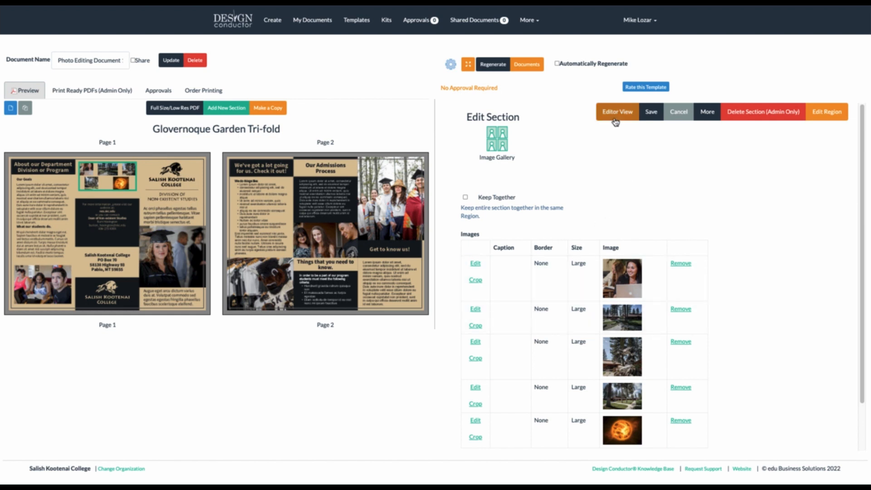
Regenerate the brochure with the recropped sun and building photos, then preview page 1 alone
{"action": "left_click", "coordinate": [499, 65]}
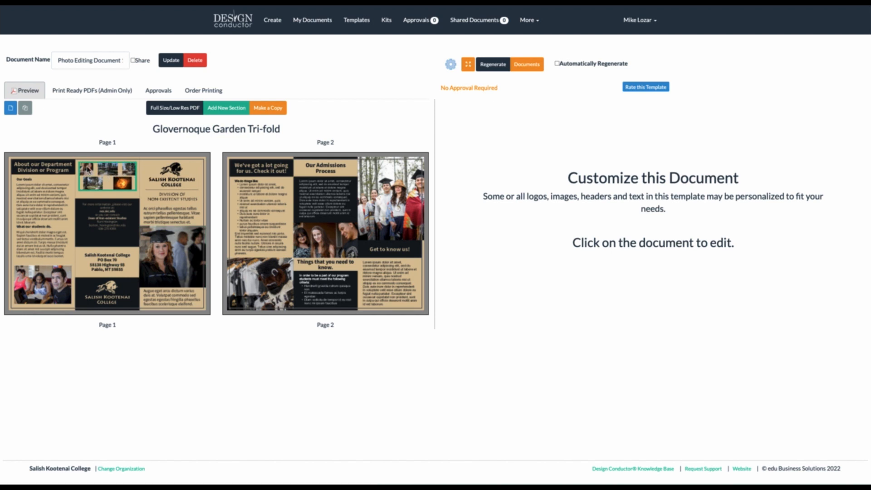
{"action": "left_click", "coordinate": [25, 108]}
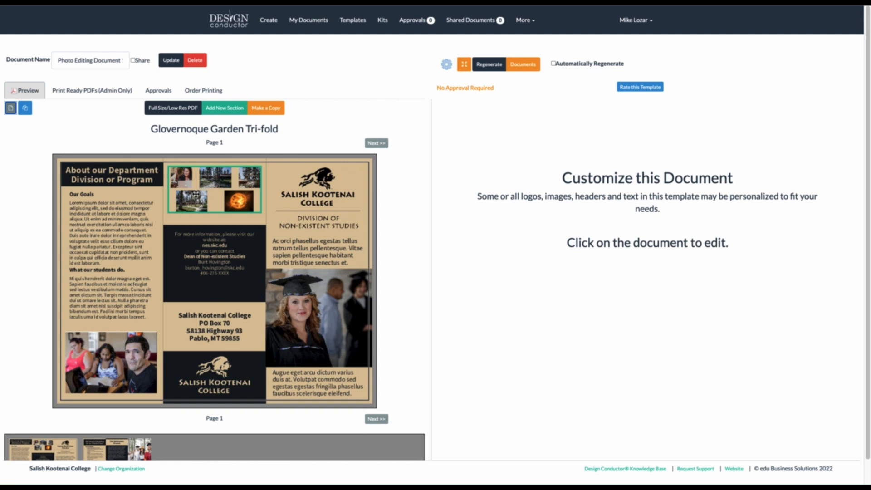
Tick Automatically Regenerate and return the preview to both pages side by side
{"action": "left_click", "coordinate": [553, 64]}
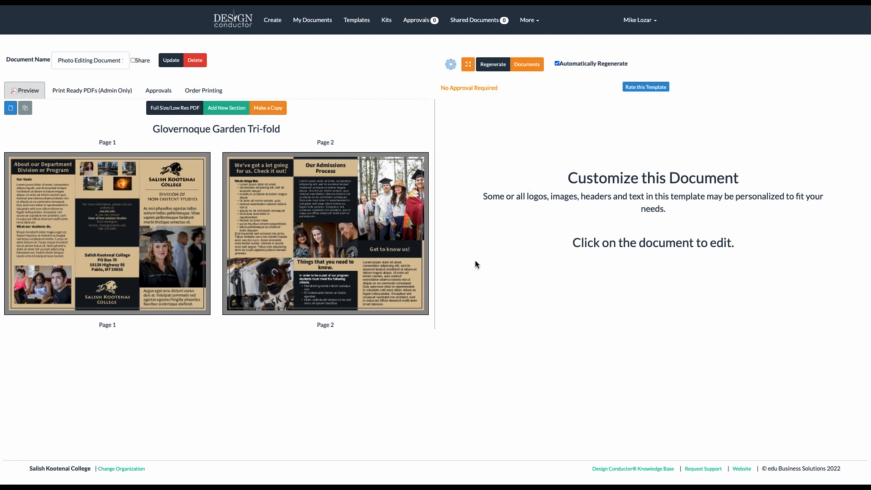
{"action": "left_click", "coordinate": [11, 114]}
{"action": "scroll", "coordinate": [95, 285], "scroll_direction": "down", "scroll_amount": 1}
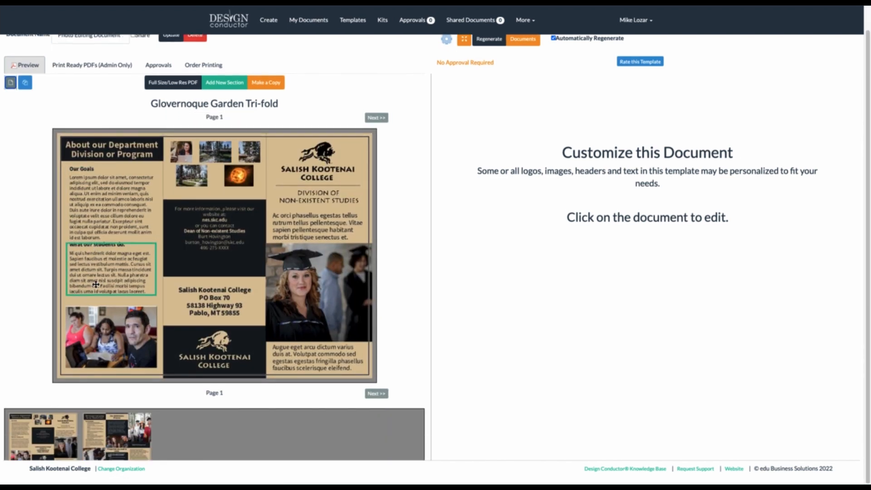
{"action": "left_click", "coordinate": [25, 86]}
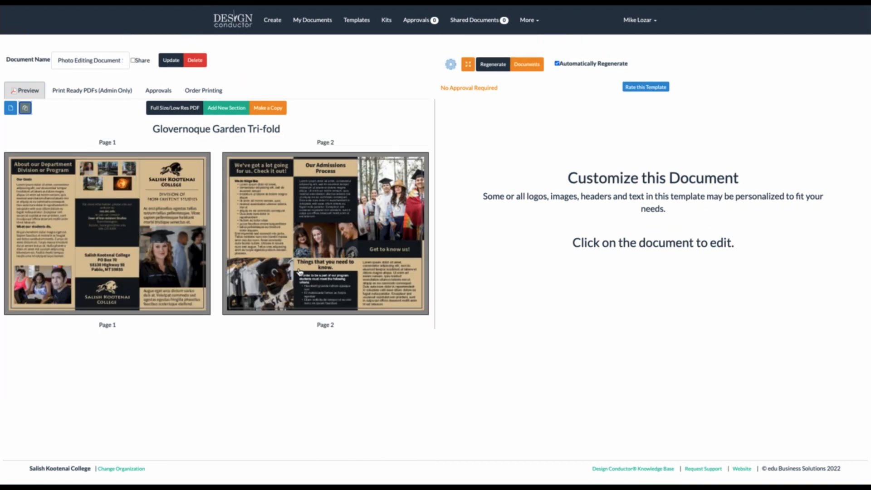